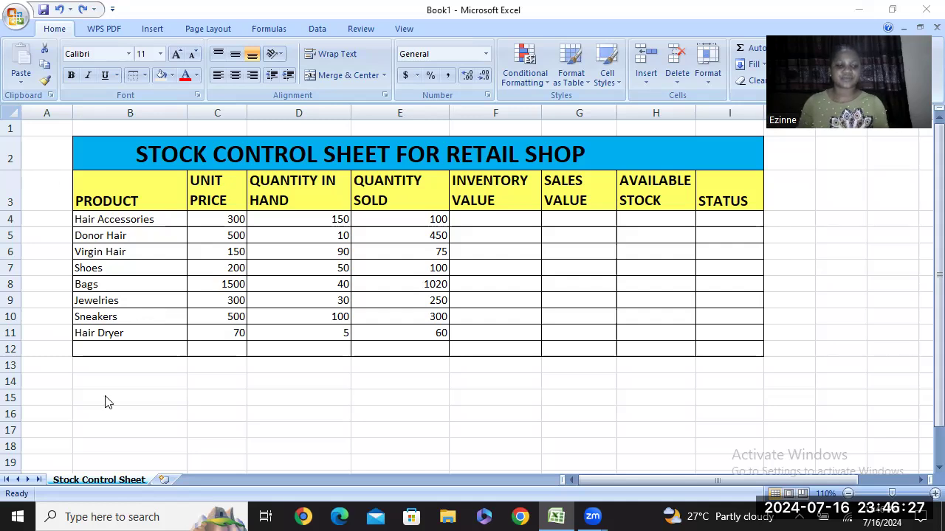
# Step: Insert a new blank worksheet into the workbook
pyautogui.click(494, 414)
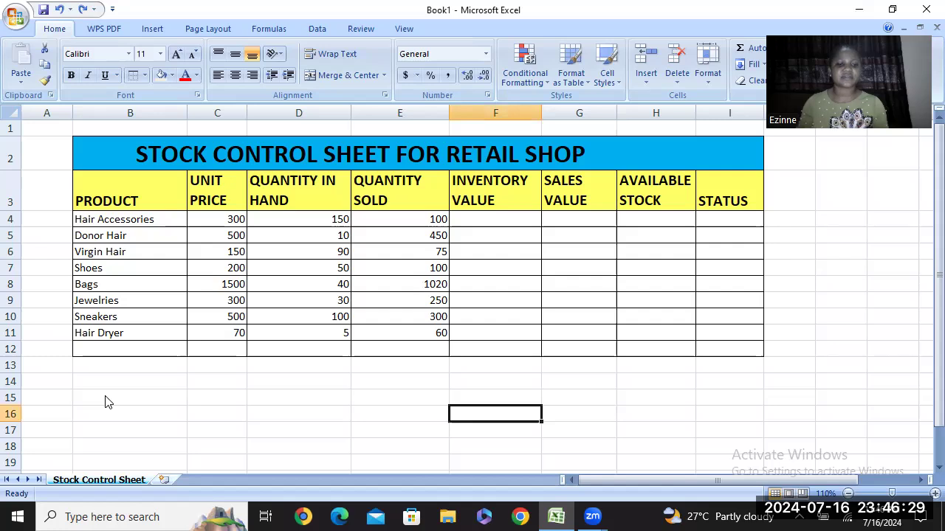
pyautogui.hotkey('shift', 'F11')
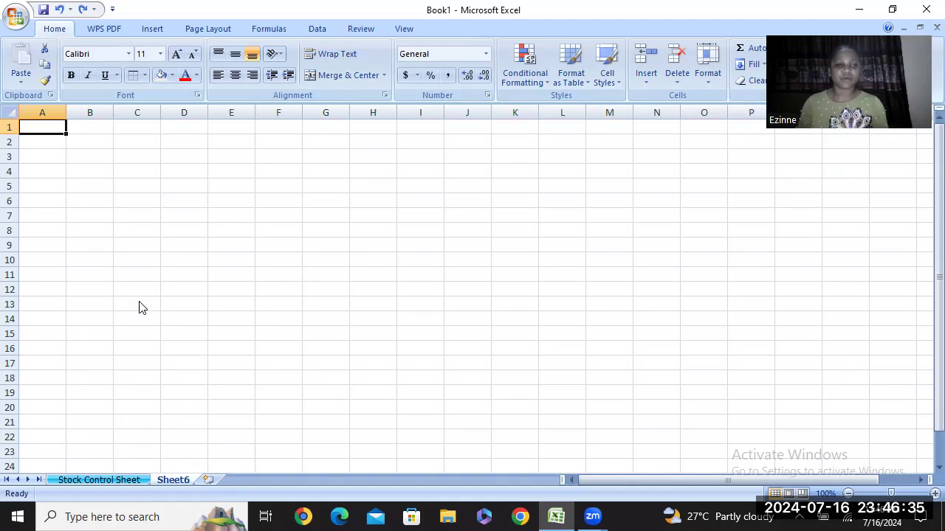
pyautogui.click(93, 195)
pyautogui.click(215, 200)
pyautogui.click(338, 230)
pyautogui.click(419, 243)
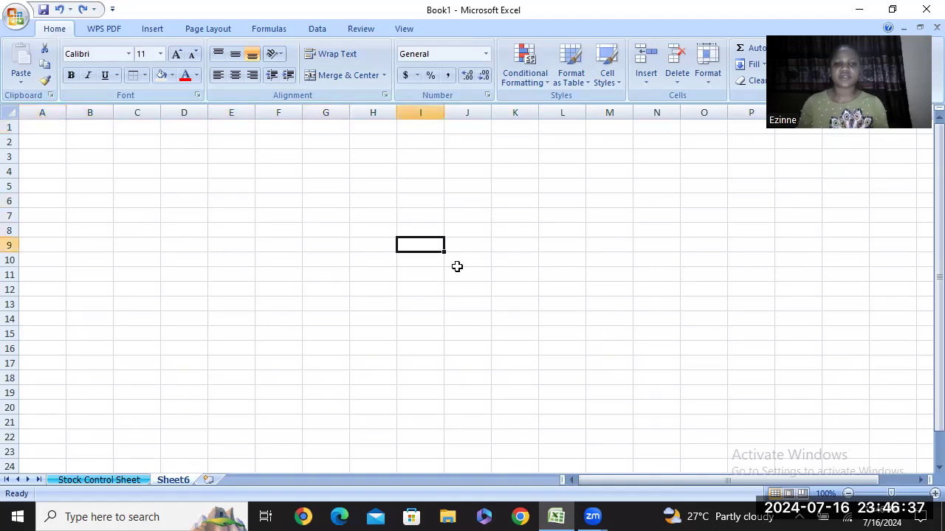
pyautogui.click(457, 266)
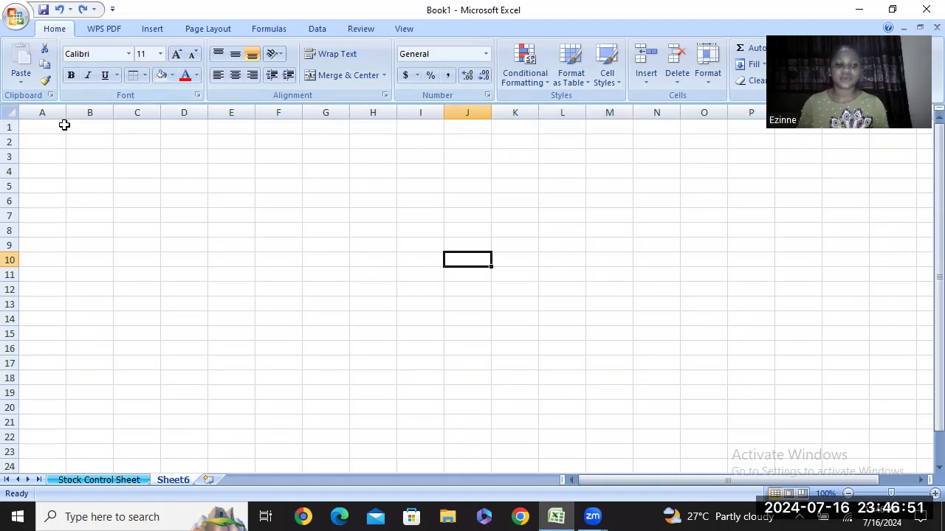
# Step: Return to the Stock Control Sheet worksheet
pyautogui.doubleClick(116, 482)
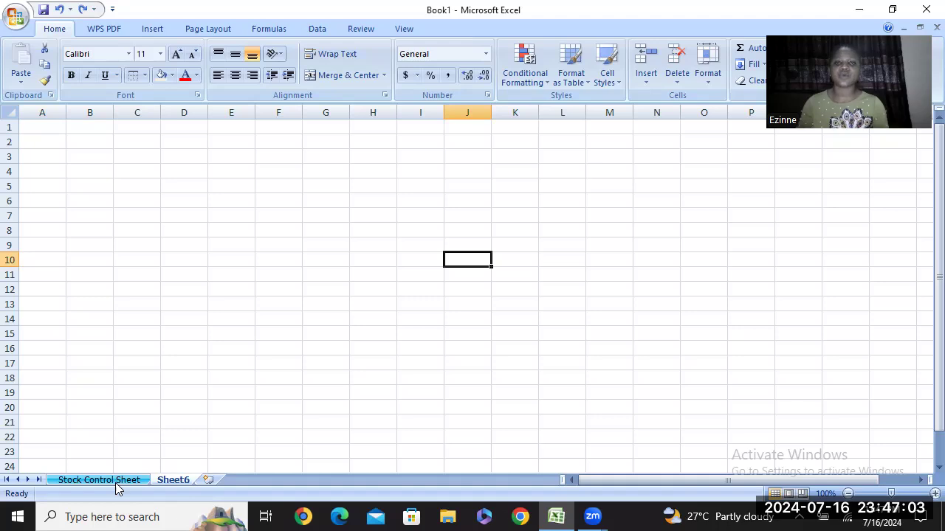
pyautogui.click(105, 484)
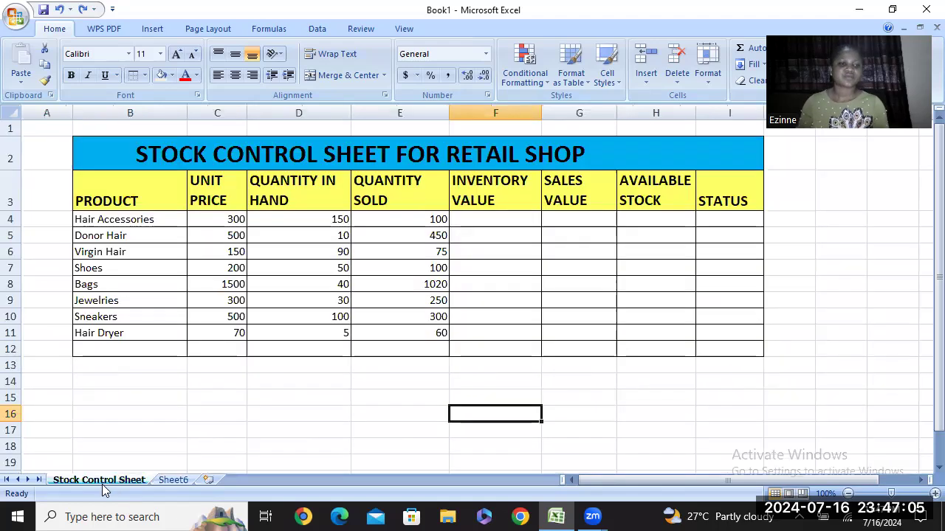
pyautogui.keyDown('ctrl'); pyautogui.scroll(1, 245, 407); pyautogui.keyUp('ctrl')
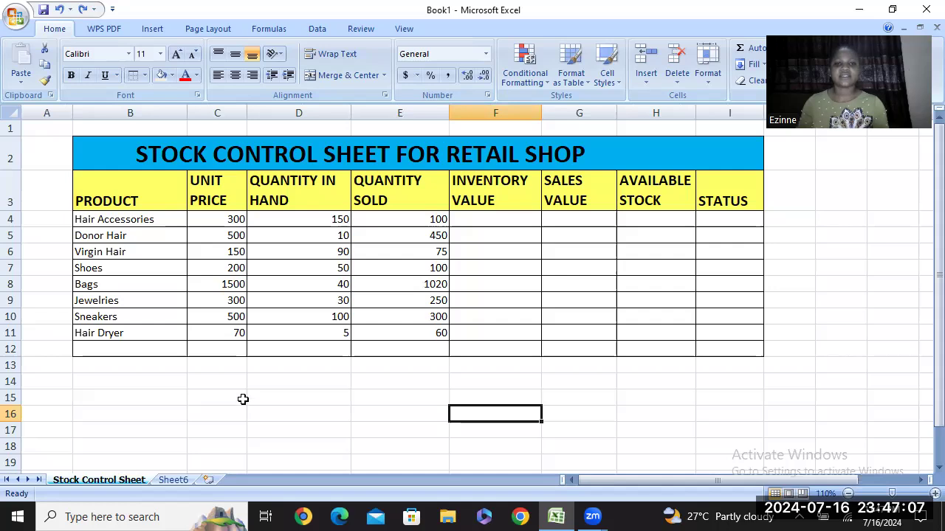
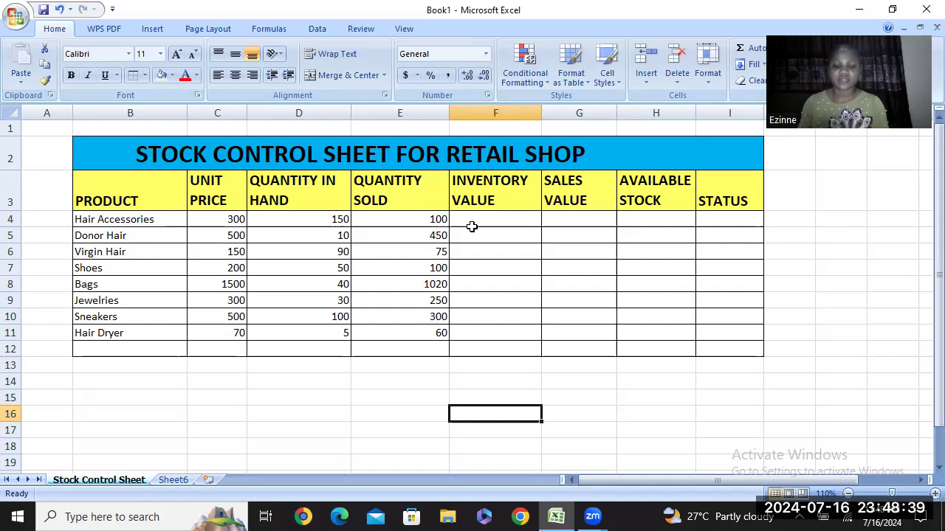
# Step: Calculate the inventory value in F4 with =PRODUCT(C4:D4) and fill the formula down to F11
pyautogui.click(490, 220)
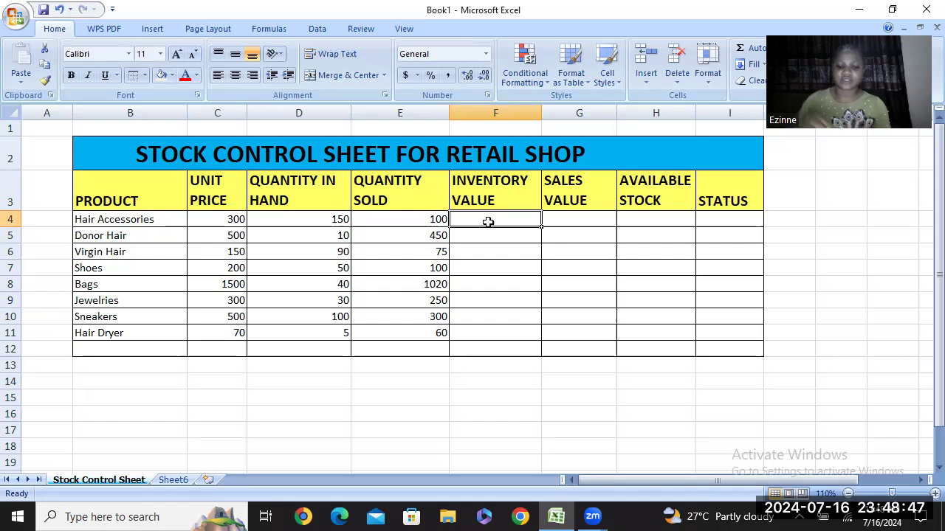
pyautogui.write('=')
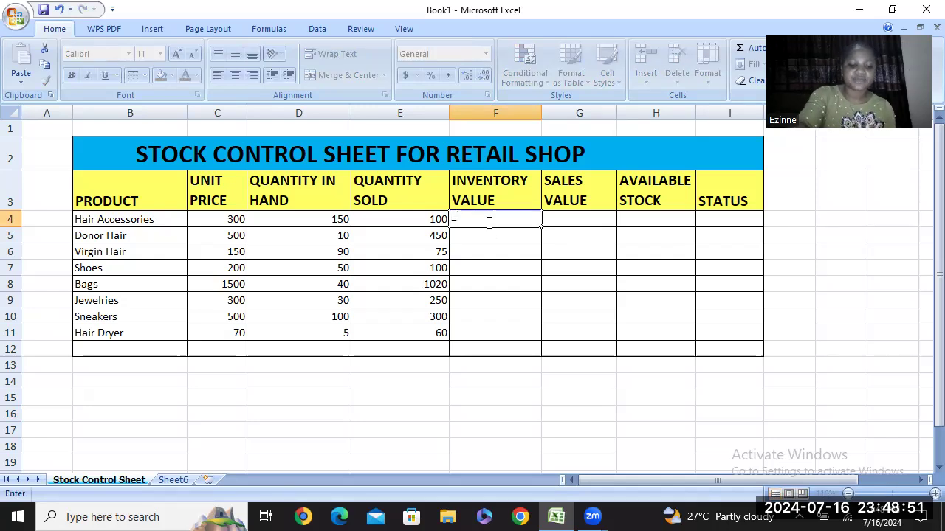
pyautogui.write('PRO')
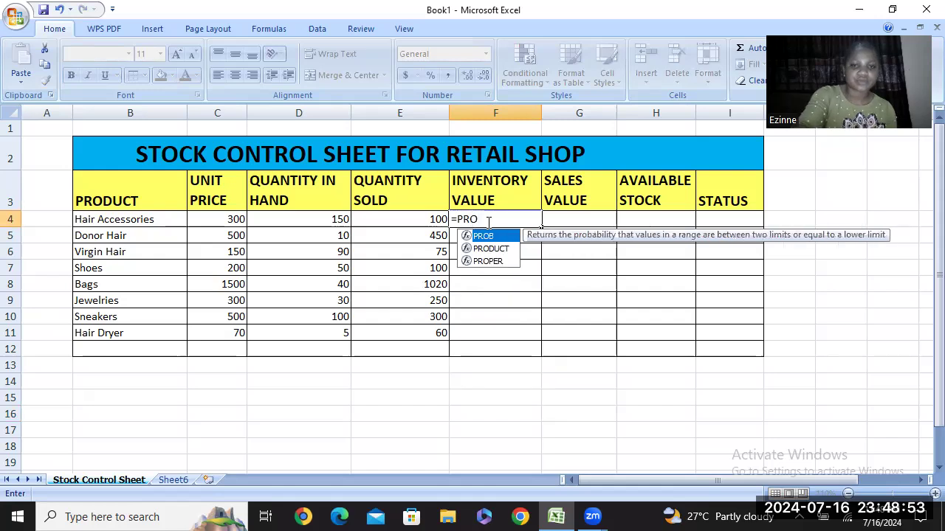
pyautogui.write('DUCT(')
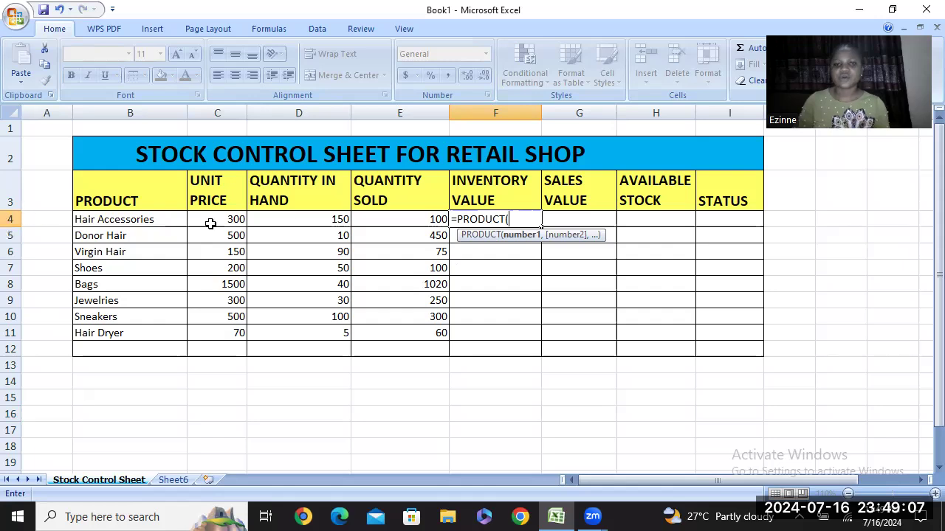
pyautogui.write('C')
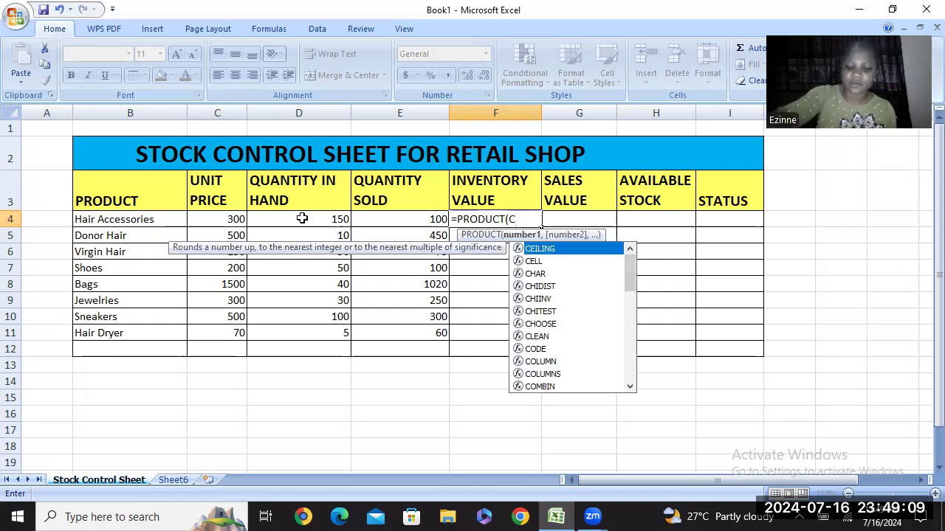
pyautogui.write('4')
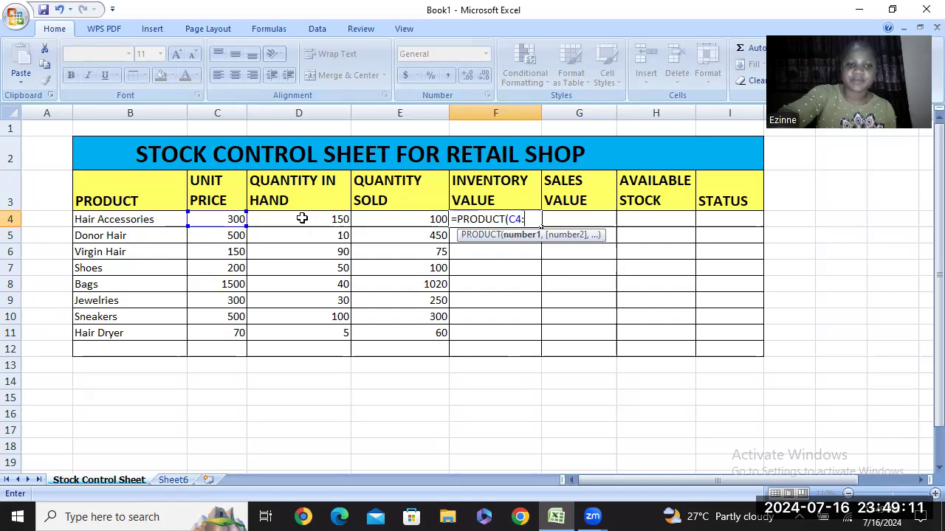
pyautogui.write(':')
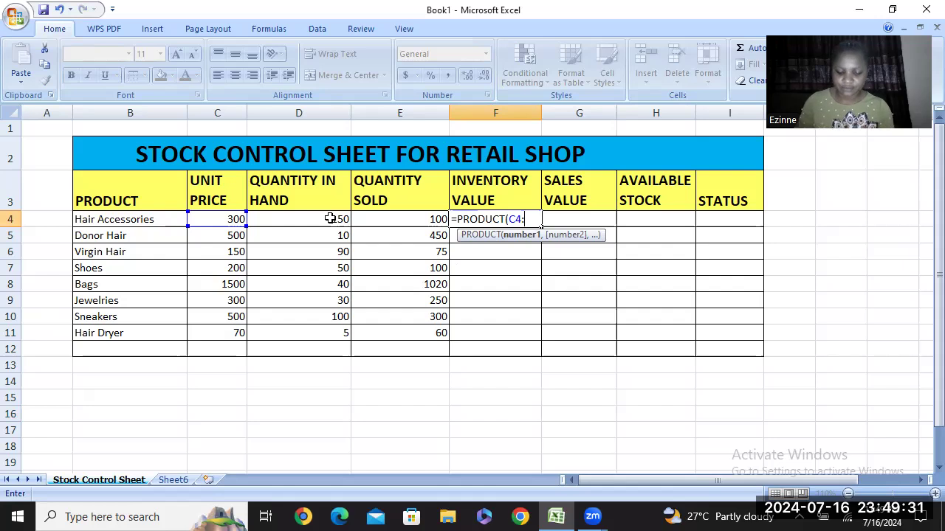
pyautogui.write('D4')
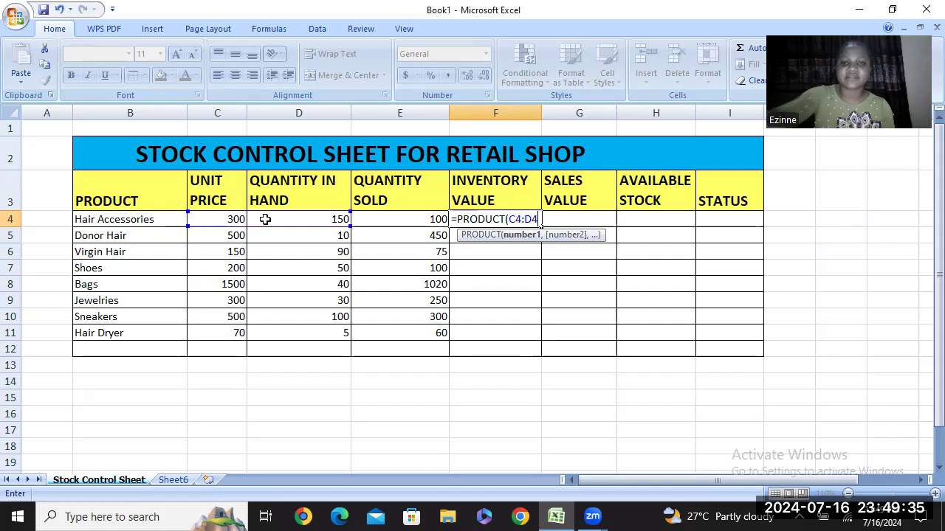
pyautogui.write(')')
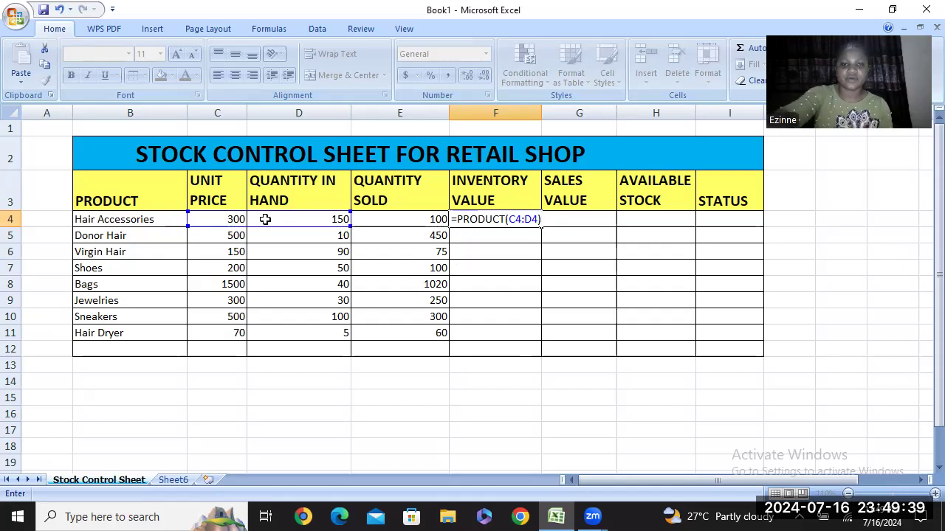
pyautogui.press('Return')
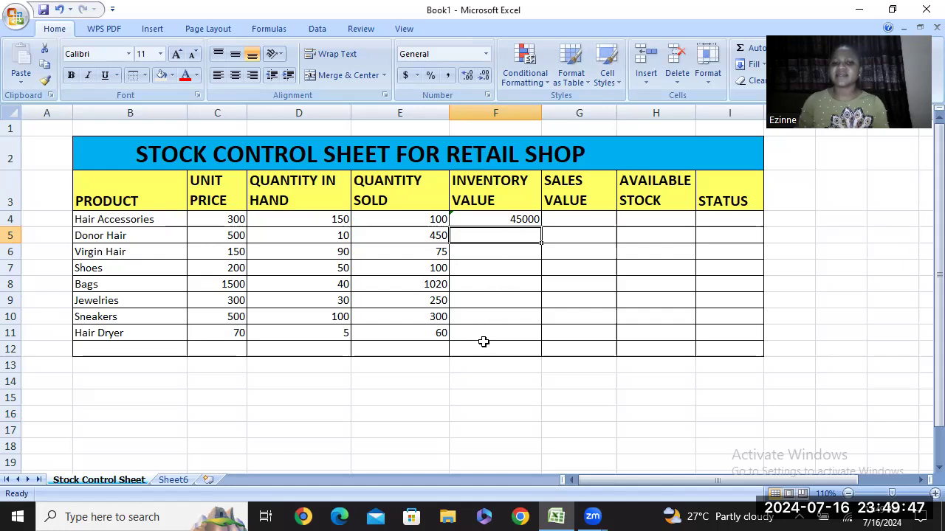
pyautogui.click(481, 219)
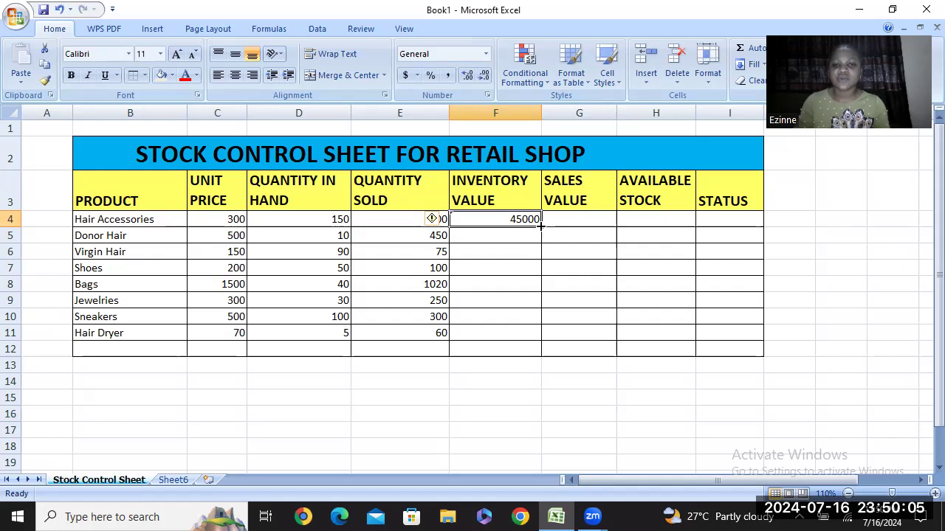
pyautogui.moveTo(539, 226); pyautogui.dragTo(537, 344)
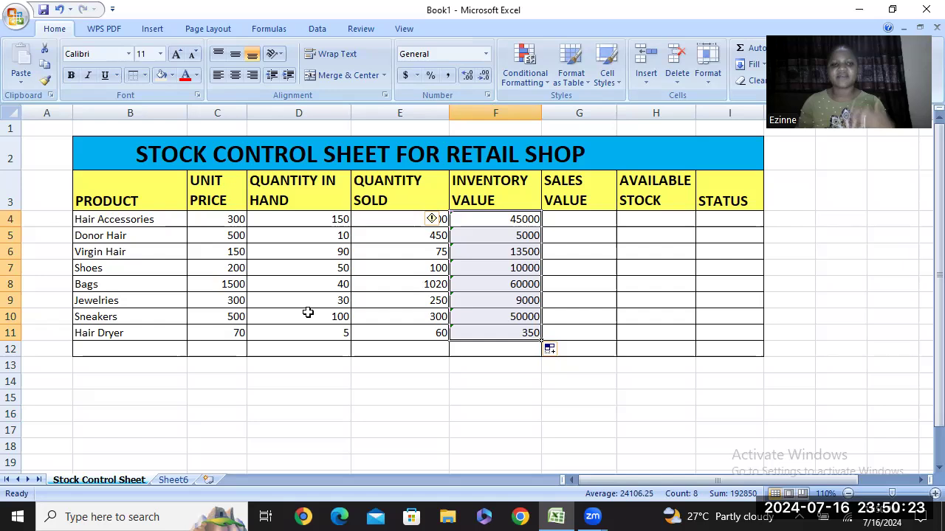
# Step: Calculate the sales value in G4 with =PRODUCT(C4,E4) and fill the formula down to G11
pyautogui.click(582, 221)
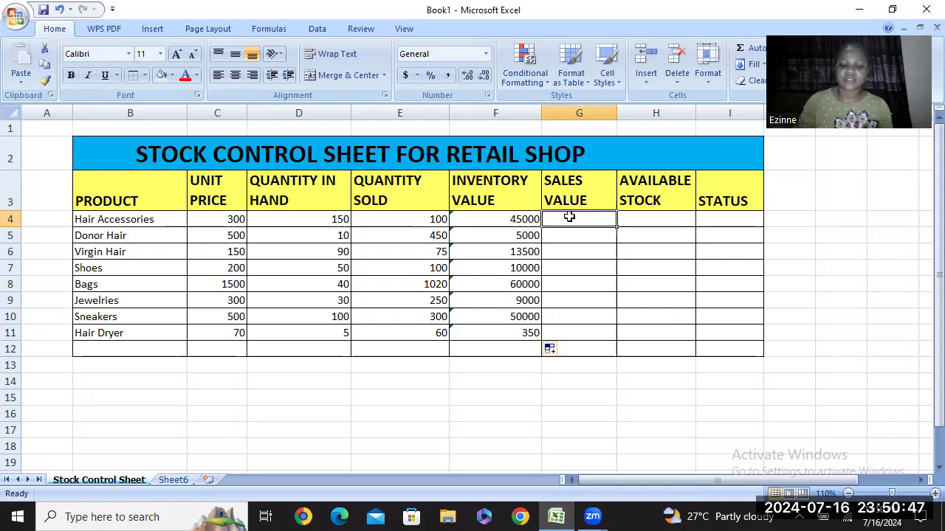
pyautogui.write('=PRO')
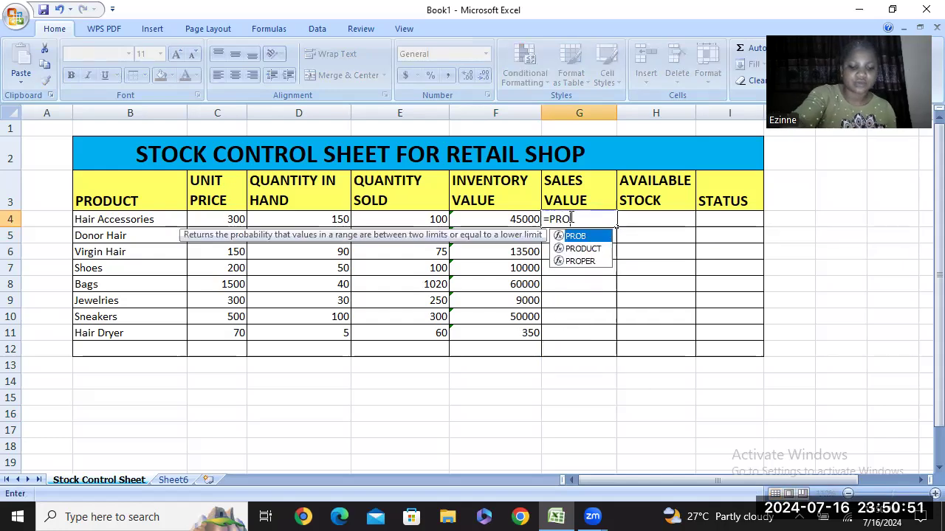
pyautogui.write('DUCT')
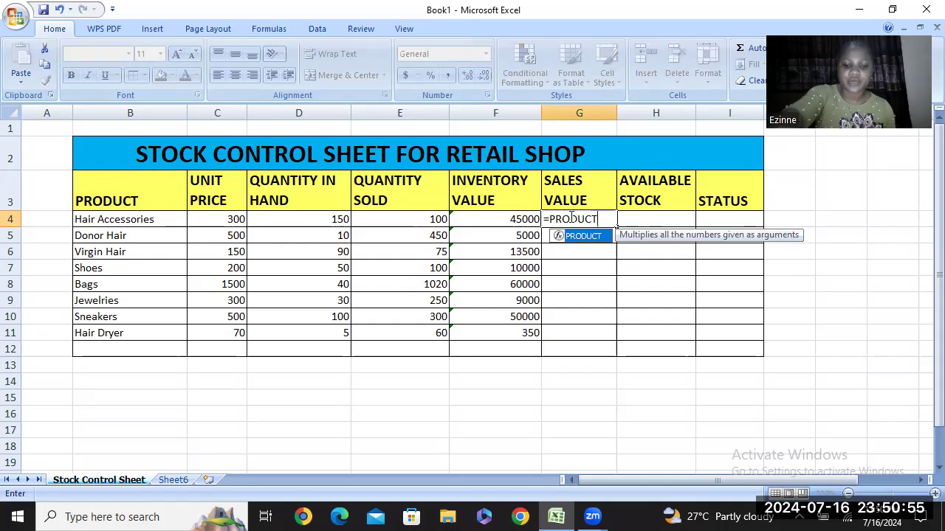
pyautogui.write('(')
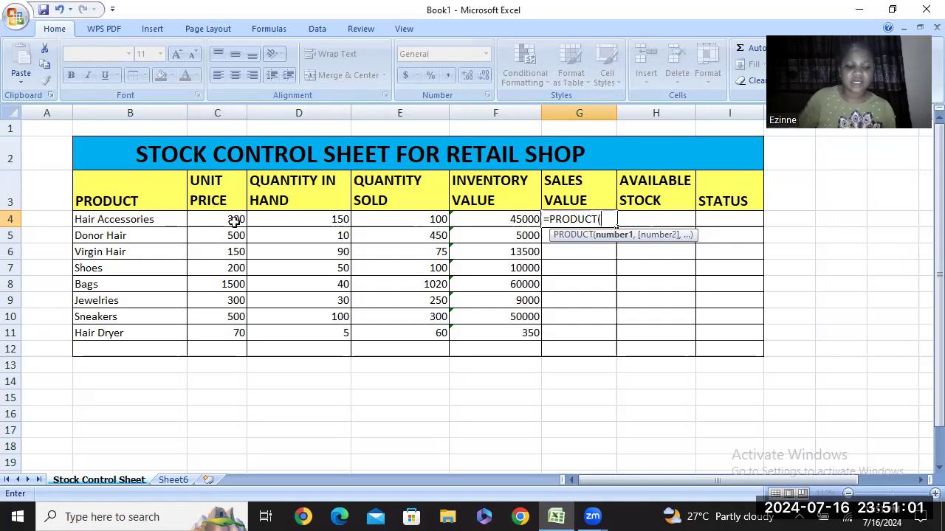
pyautogui.write('C4')
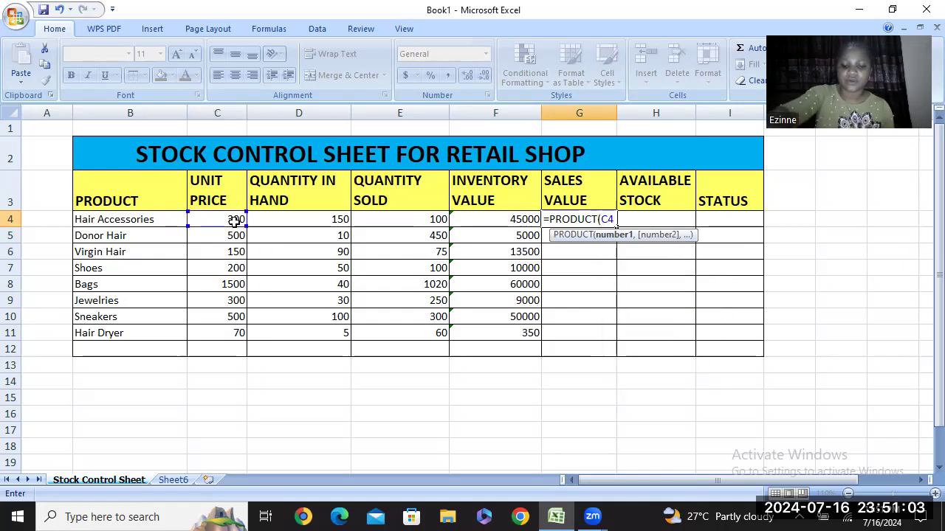
pyautogui.write(',')
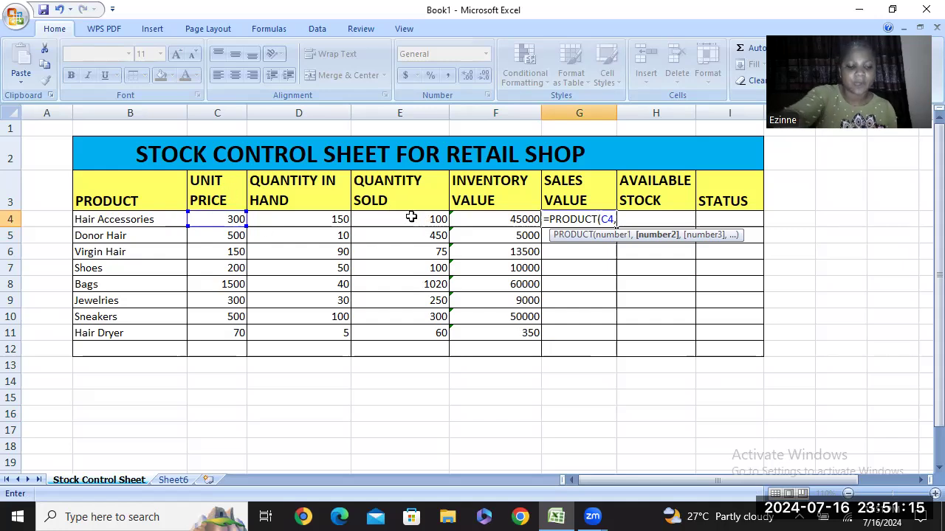
pyautogui.write('E4')
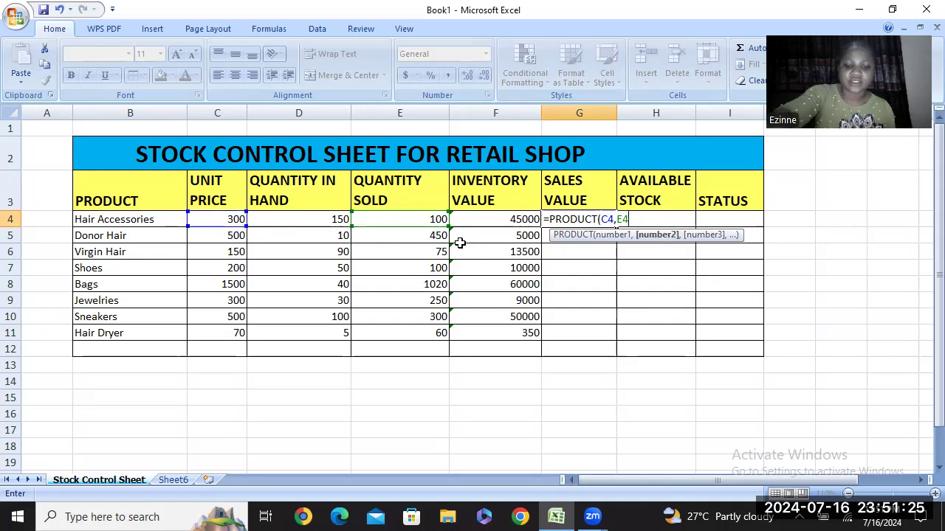
pyautogui.press('Return')
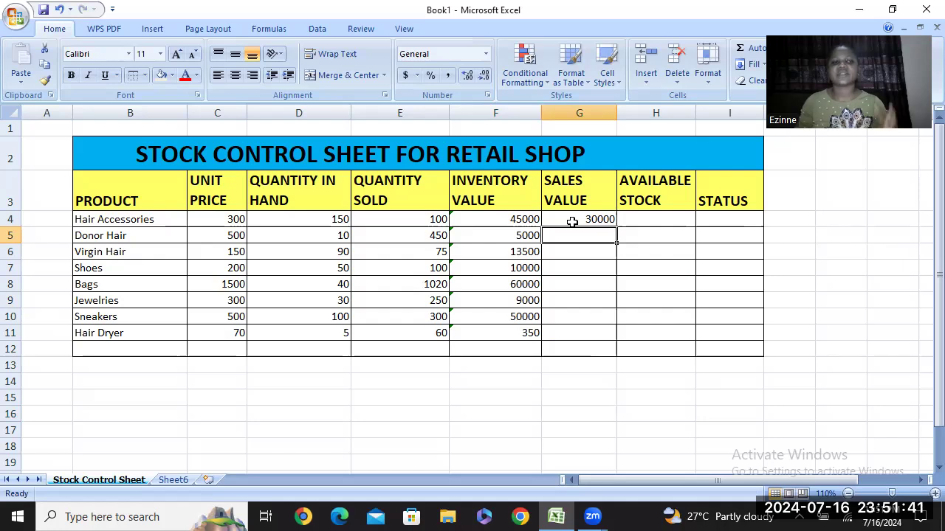
pyautogui.click(589, 220)
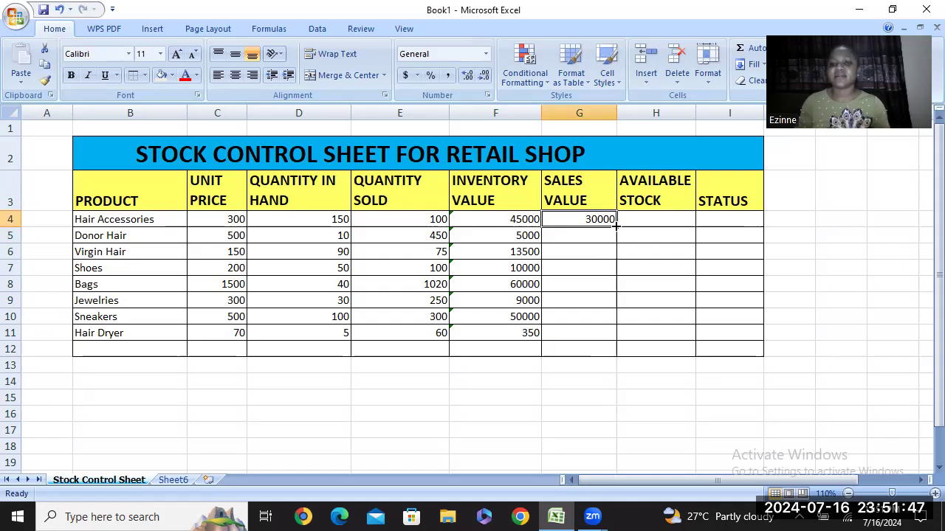
pyautogui.moveTo(615, 226); pyautogui.dragTo(616, 336)
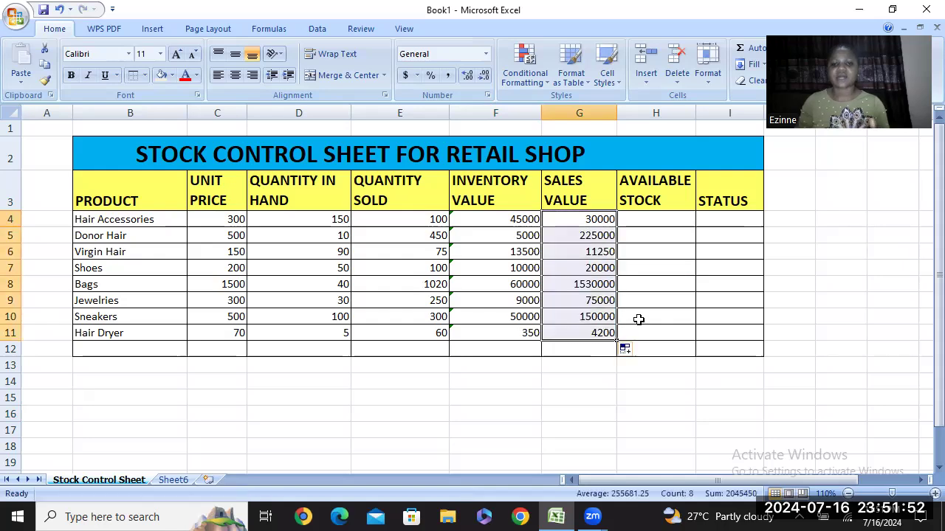
# Step: Calculate the available stock in H4 with =D4-E4 and fill the formula down to H11
pyautogui.click(670, 219)
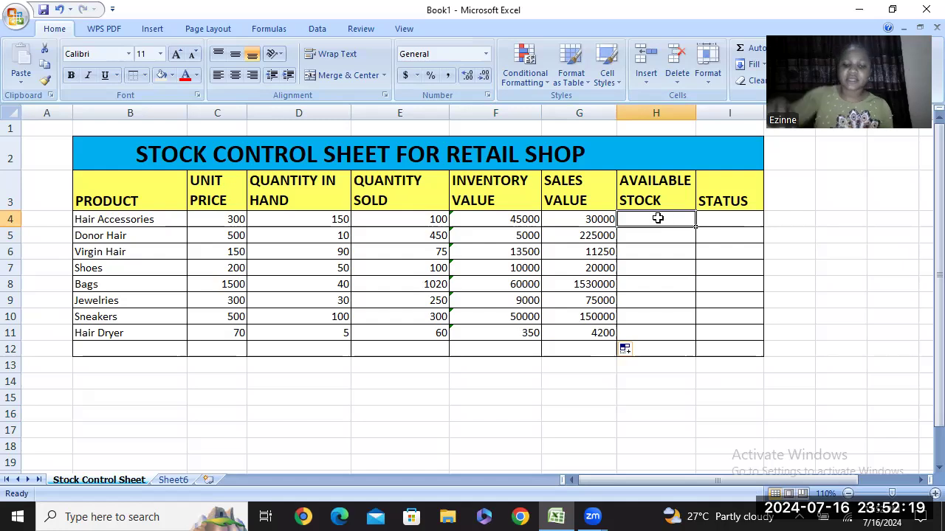
pyautogui.write('=')
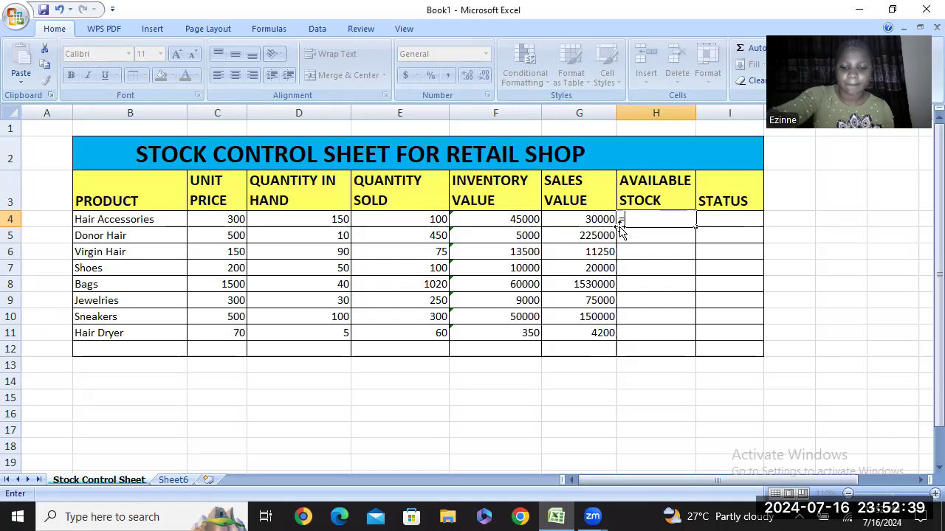
pyautogui.write('D4')
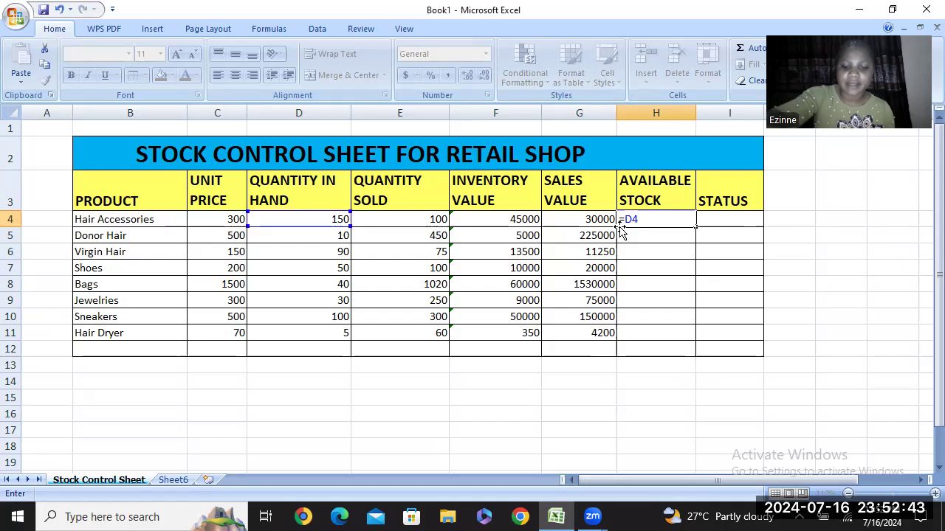
pyautogui.write('-')
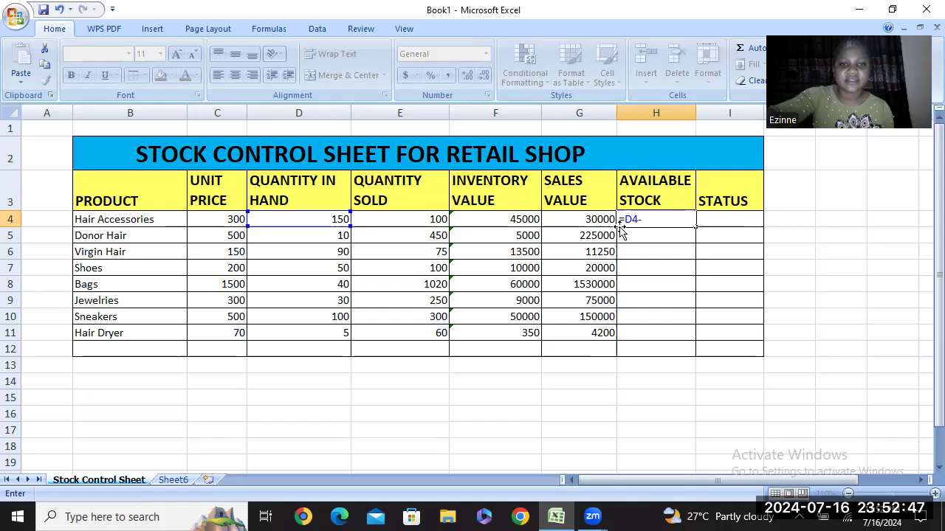
pyautogui.write('E')
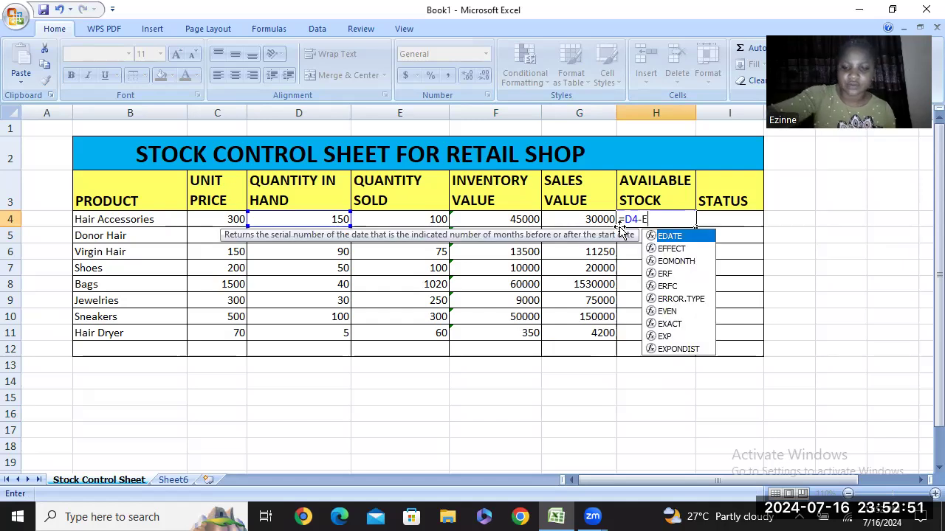
pyautogui.write('4')
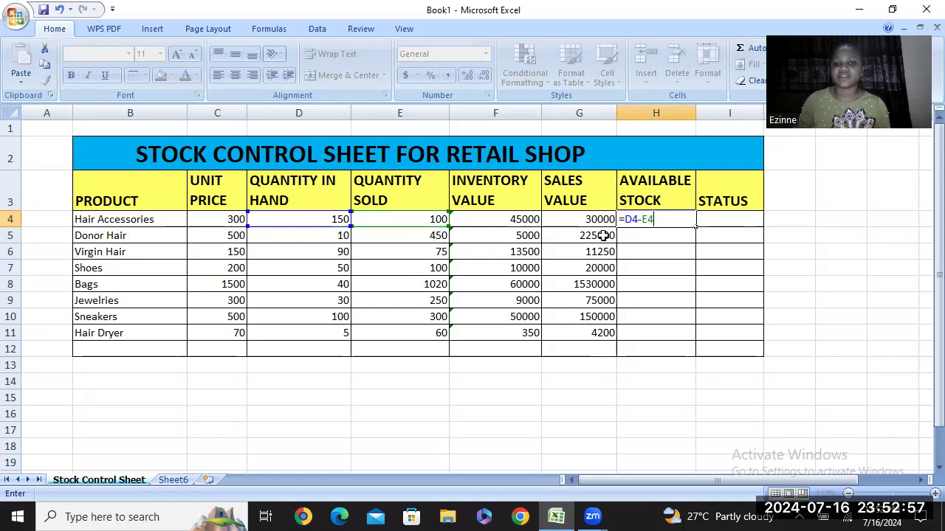
pyautogui.press('Return')
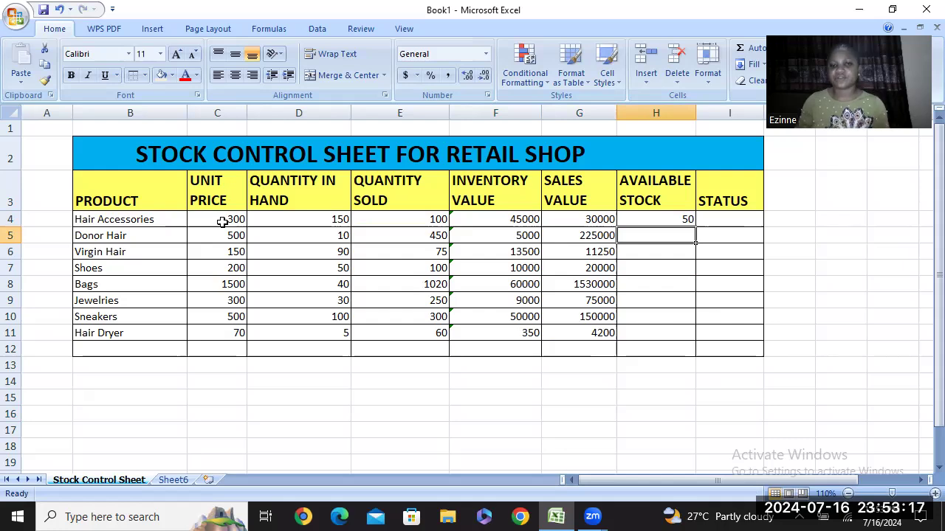
pyautogui.click(668, 219)
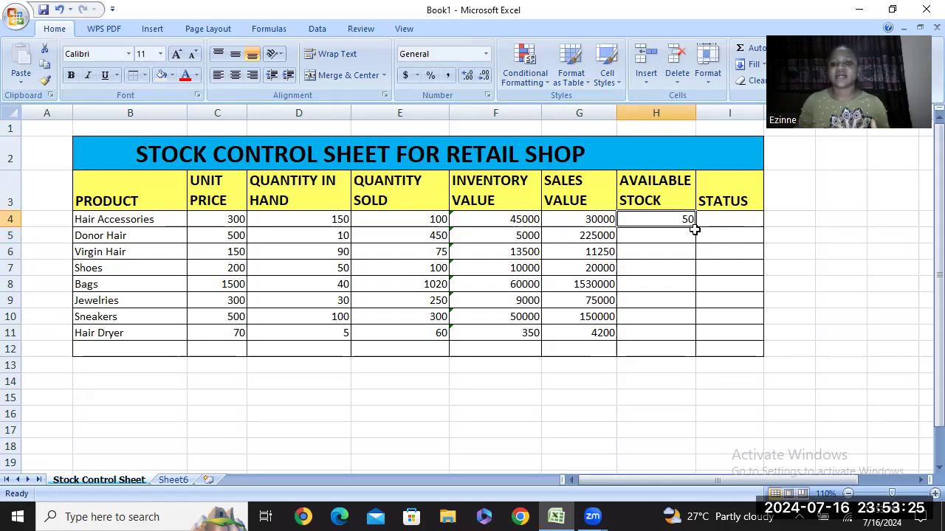
pyautogui.moveTo(694, 226); pyautogui.dragTo(692, 338)
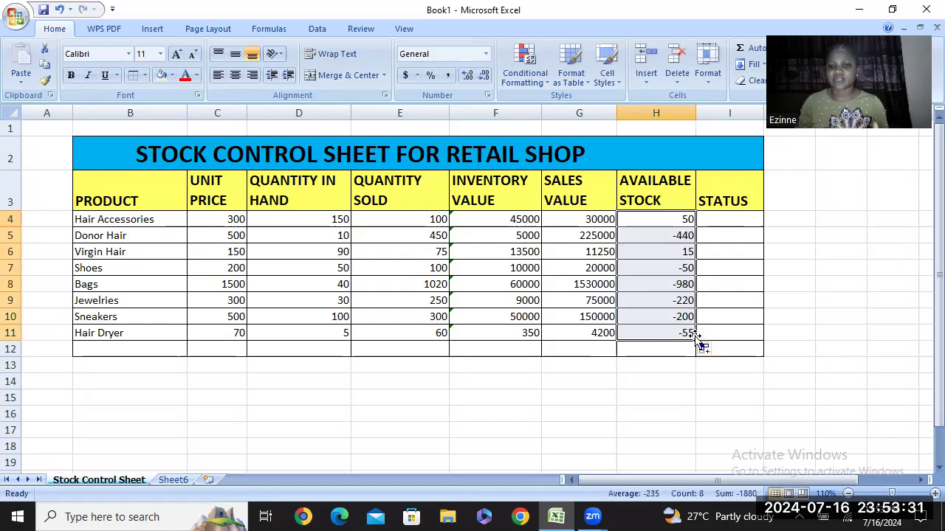
pyautogui.click(744, 301)
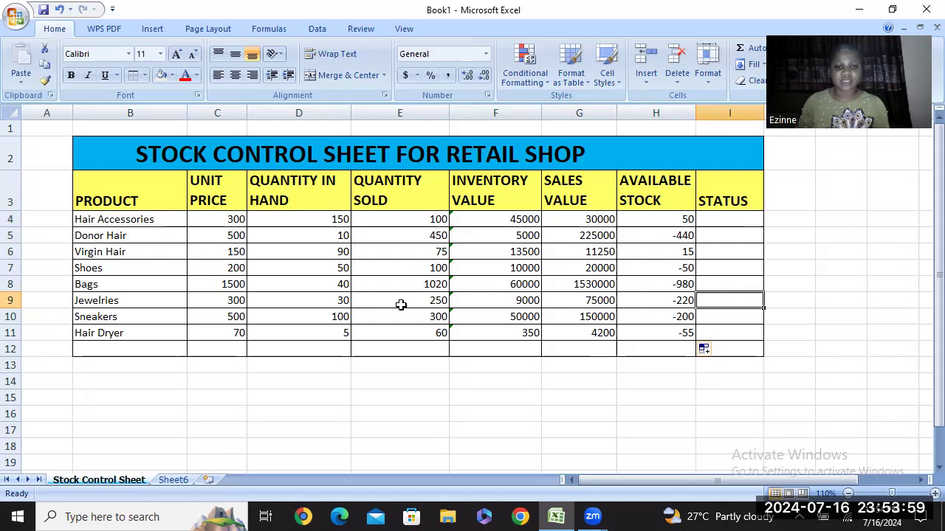
# Step: Set the quantity sold for Jewelries in E9 to 150
pyautogui.doubleClick(435, 301)
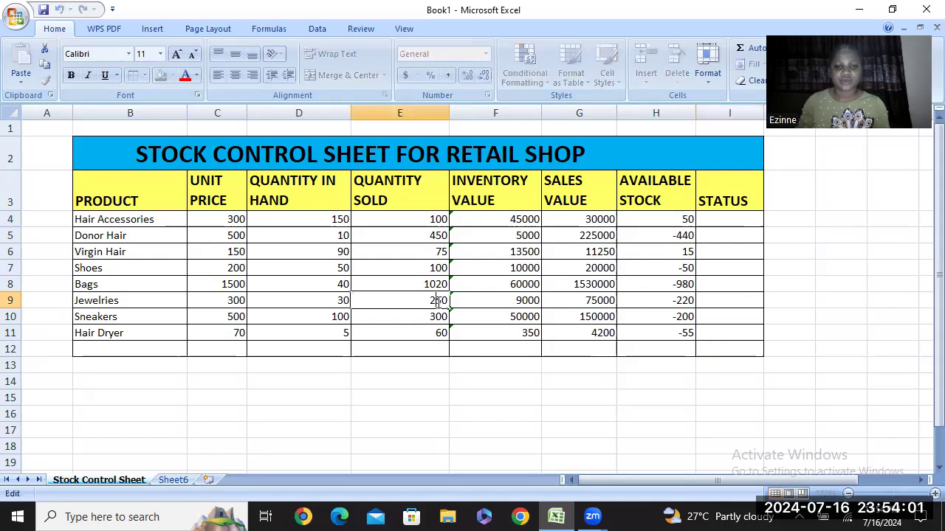
pyautogui.press('BackSpace')
pyautogui.write('1')
pyautogui.click(726, 304)
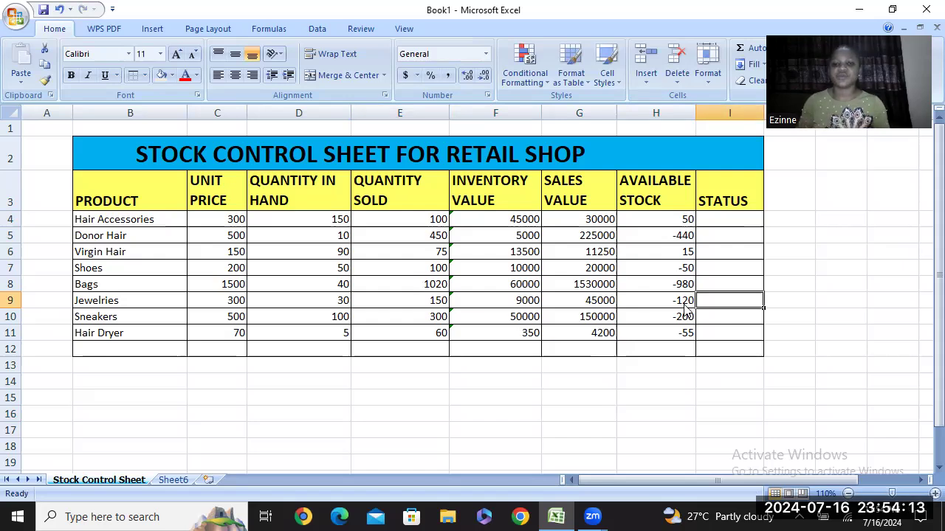
# Step: Set the quantity sold for Jewelries in E9 to 100
pyautogui.click(438, 306)
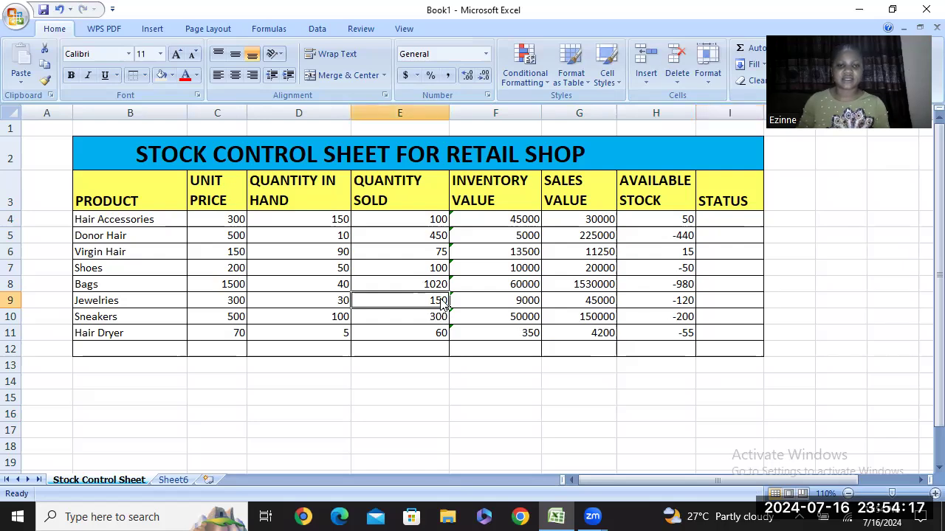
pyautogui.doubleClick(444, 300)
pyautogui.press('BackSpace')
pyautogui.write('0')
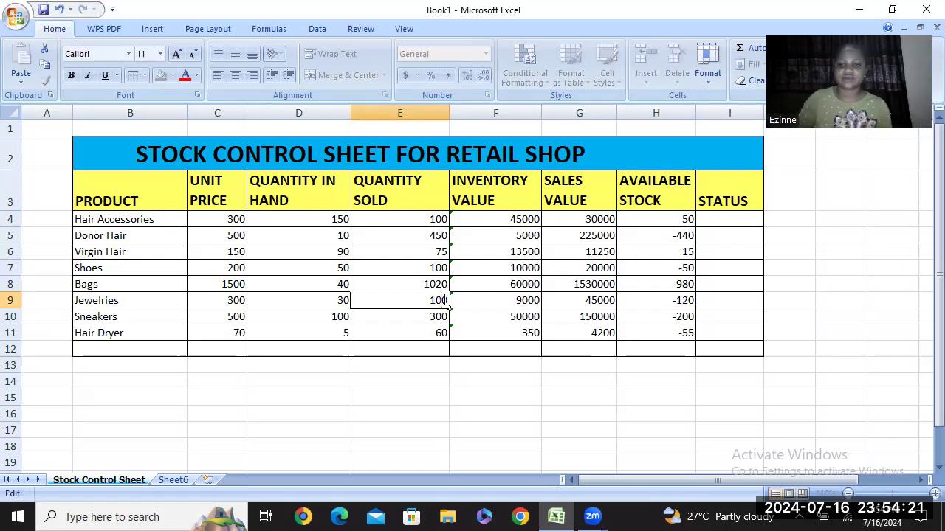
pyautogui.click(763, 316)
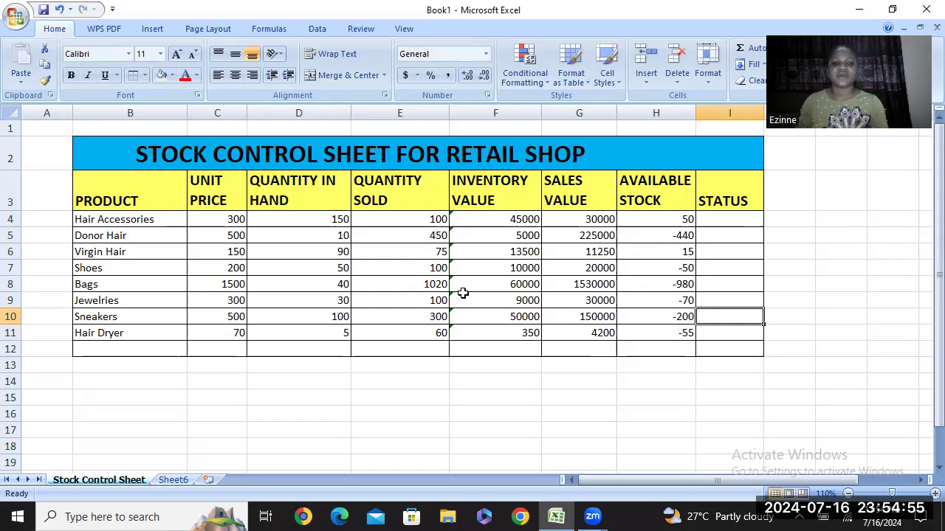
# Step: Set the quantity sold for Bags in E8 to 120
pyautogui.doubleClick(434, 284)
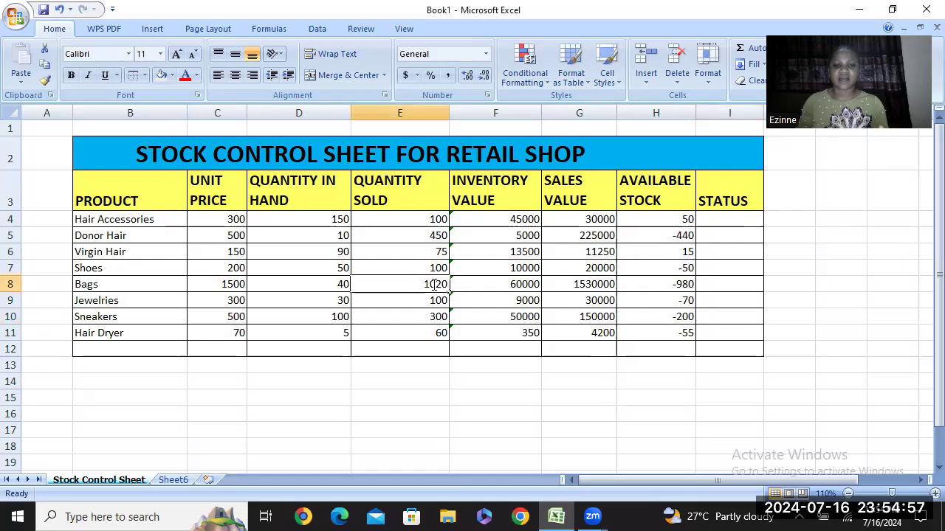
pyautogui.press('BackSpace')
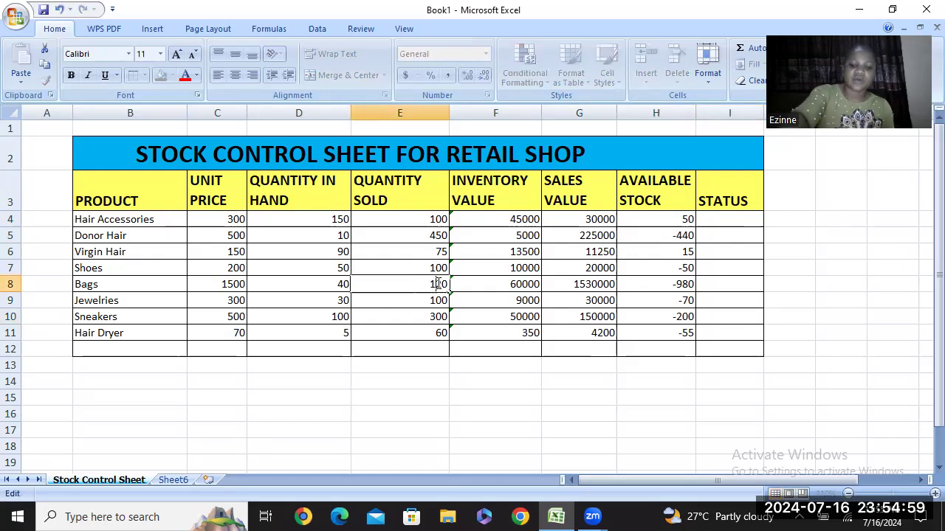
pyautogui.press('Return')
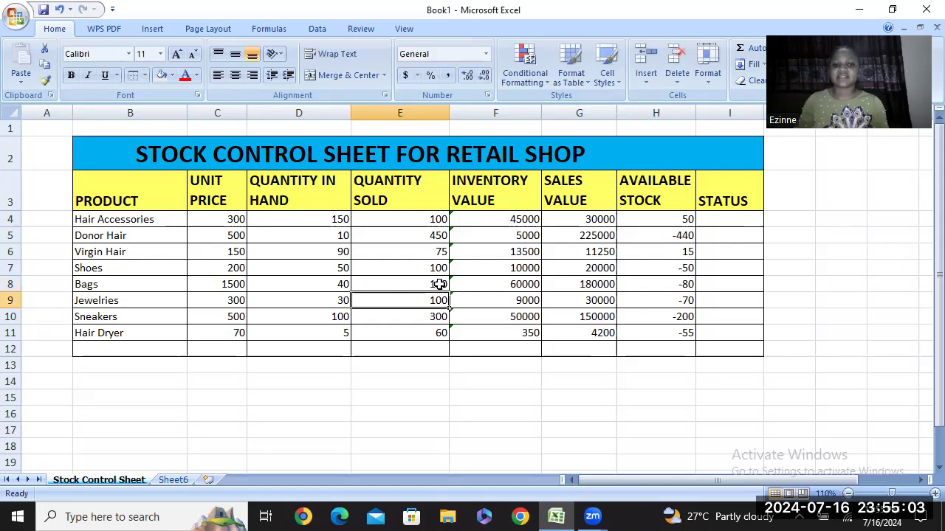
# Step: Set the quantity in hand to 140 for Bags in D8 and to 130 for Jewelries in D9
pyautogui.doubleClick(339, 285)
pyautogui.write('1')
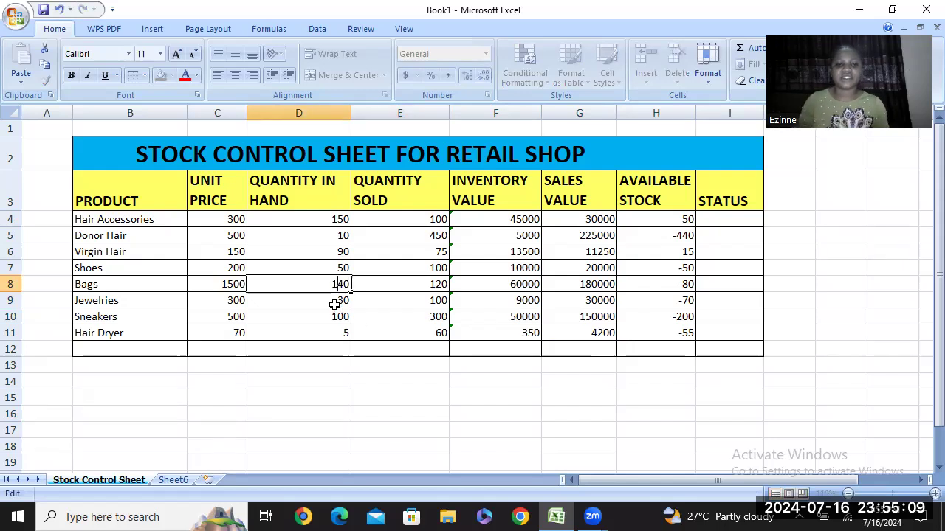
pyautogui.doubleClick(336, 301)
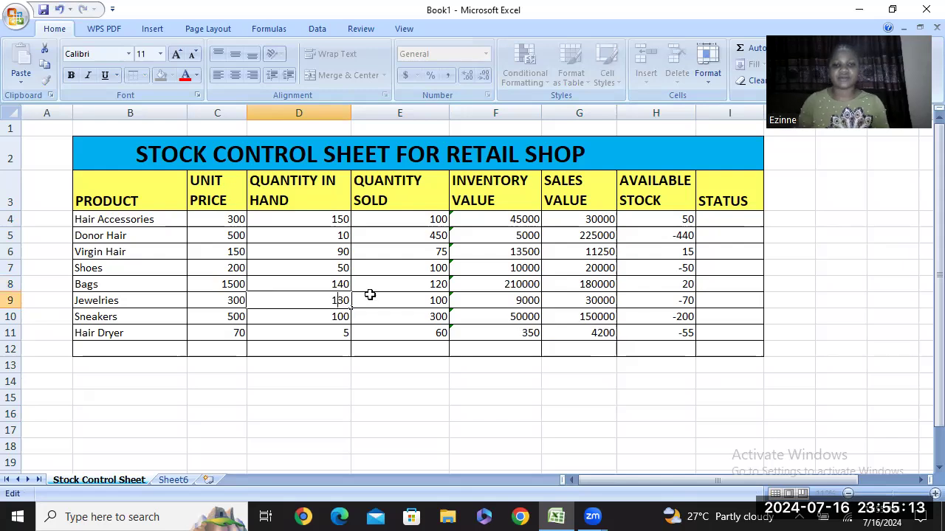
pyautogui.click(332, 268)
# Step: Set the Sneakers quantity in hand in D10 to 200 and the quantity sold in E10 to 100
pyautogui.doubleClick(339, 317)
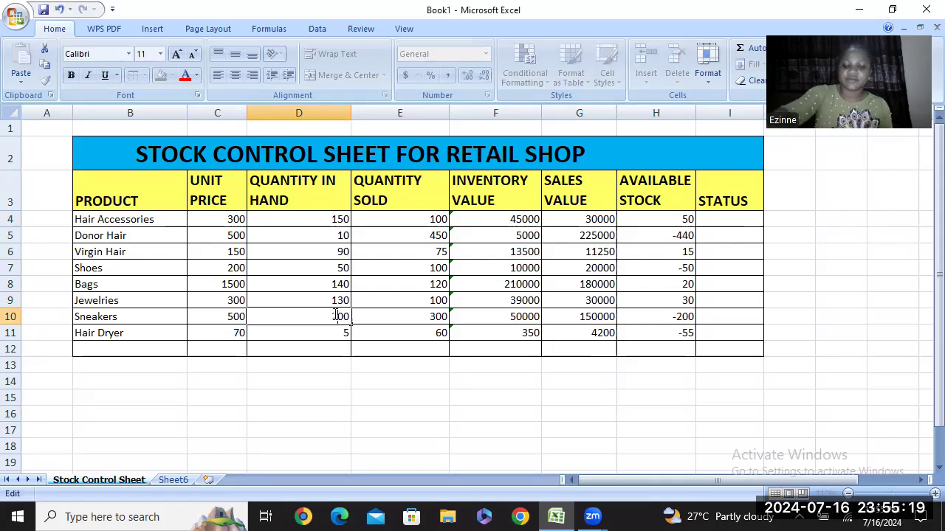
pyautogui.press('BackSpace')
pyautogui.write('2')
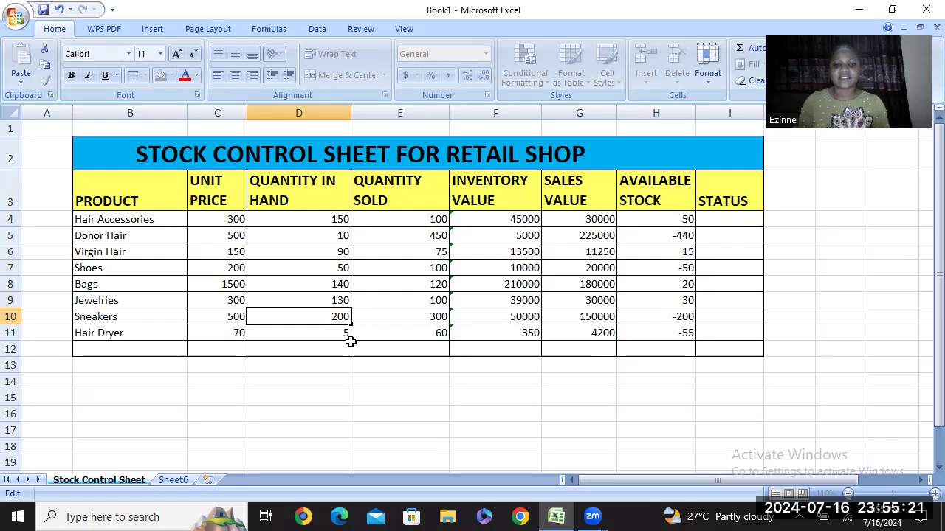
pyautogui.click(339, 334)
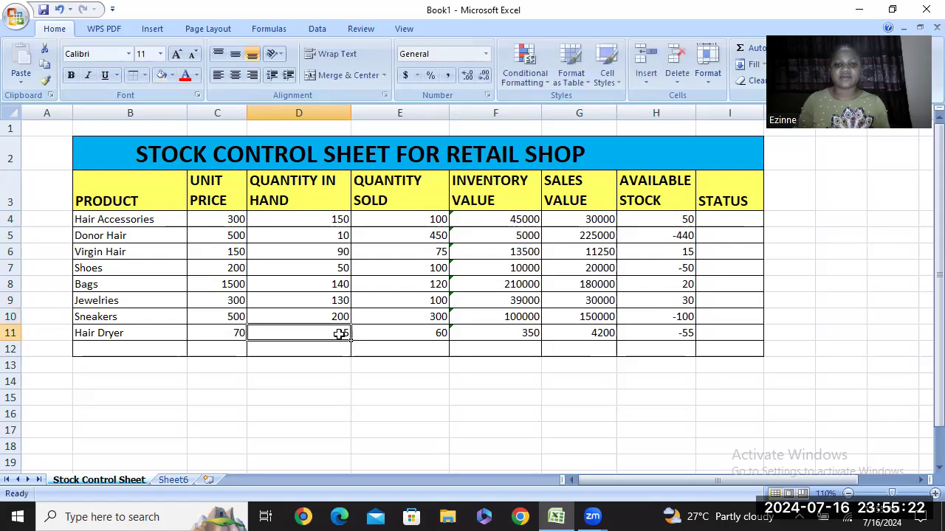
pyautogui.click(437, 317)
pyautogui.doubleClick(437, 316)
pyautogui.press('BackSpace')
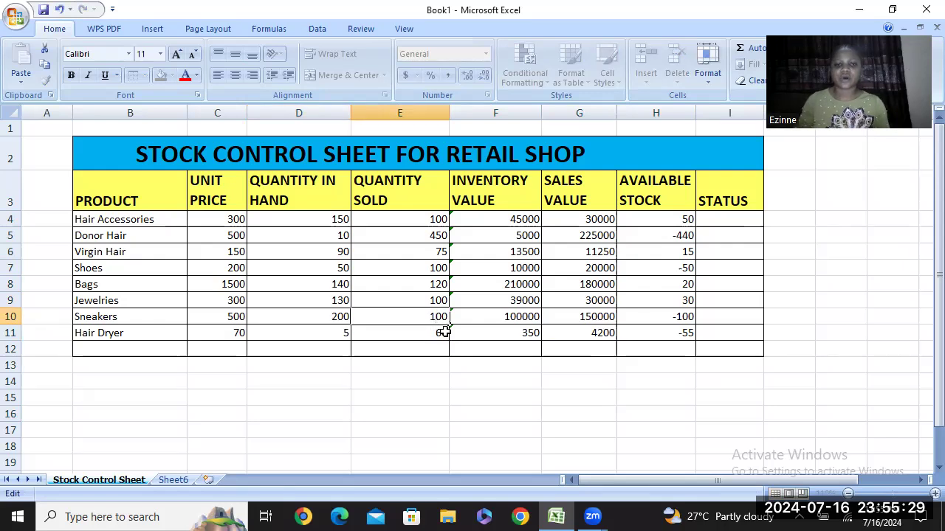
# Step: Set the Hair Dryer quantity in hand in D11 to 25 and the quantity sold in E11 to 10
pyautogui.click(338, 332)
pyautogui.doubleClick(343, 332)
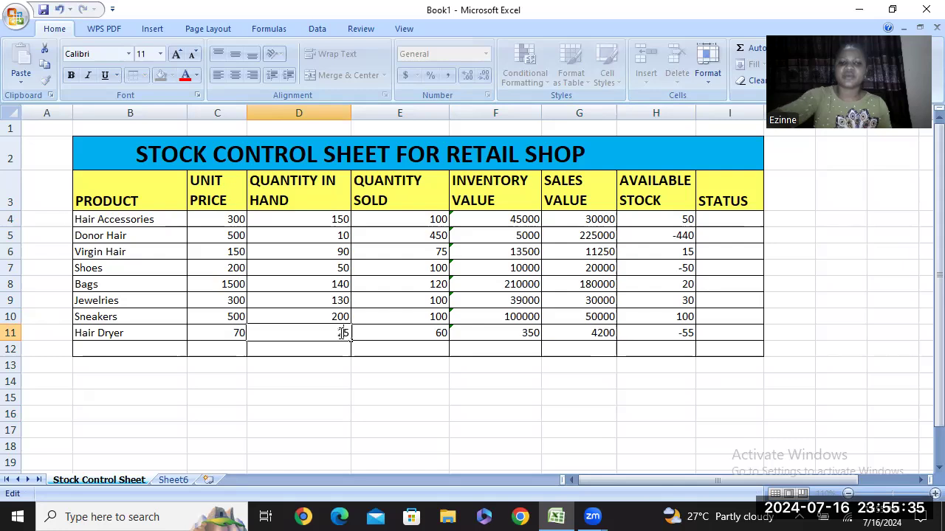
pyautogui.click(442, 333)
pyautogui.doubleClick(442, 333)
pyautogui.press('BackSpace')
pyautogui.press('BackSpace')
pyautogui.write('10')
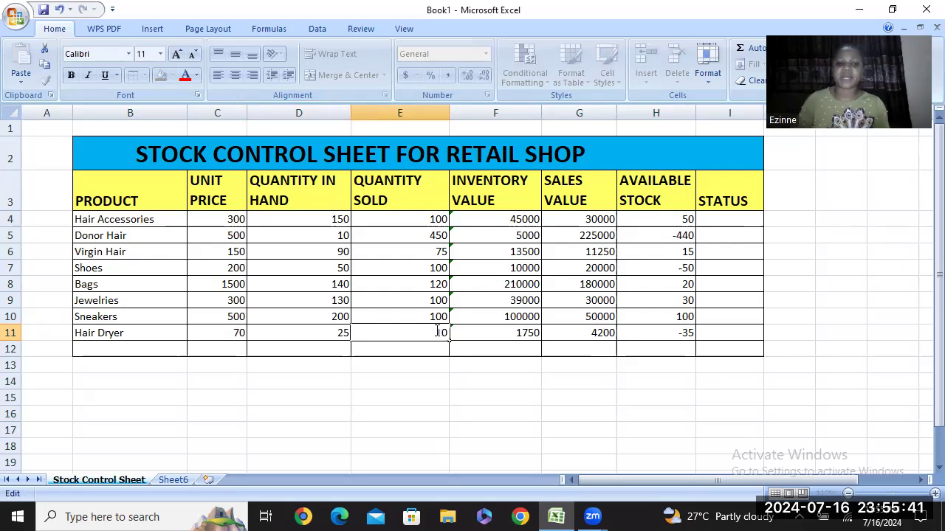
pyautogui.click(520, 317)
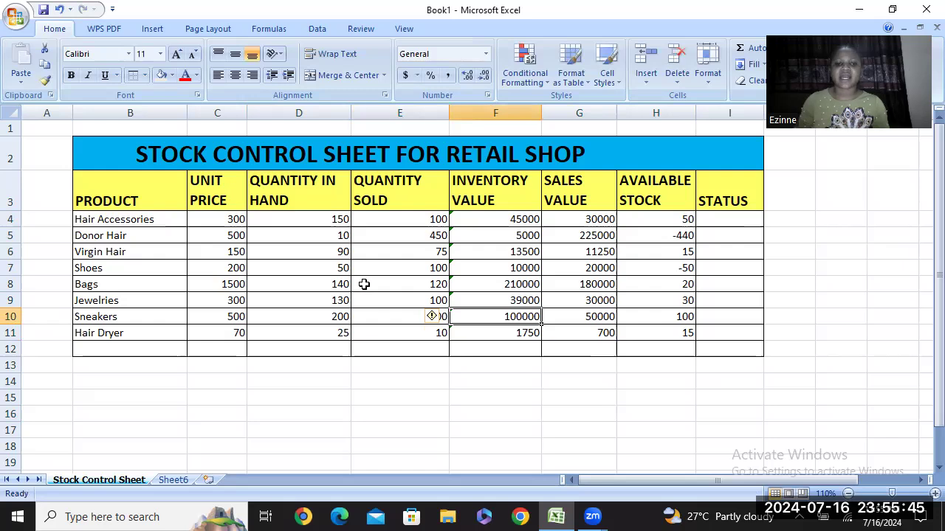
# Step: Set the Donor Hair quantity sold in E5 to 150 and the quantity in hand in D5 to 410
pyautogui.click(571, 257)
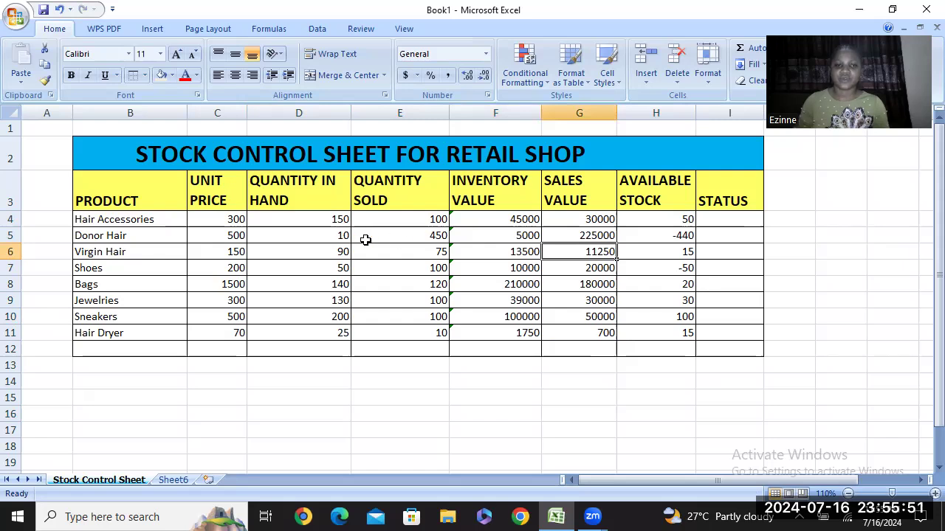
pyautogui.doubleClick(437, 235)
pyautogui.press('BackSpace')
pyautogui.press('Delete')
pyautogui.write('15')
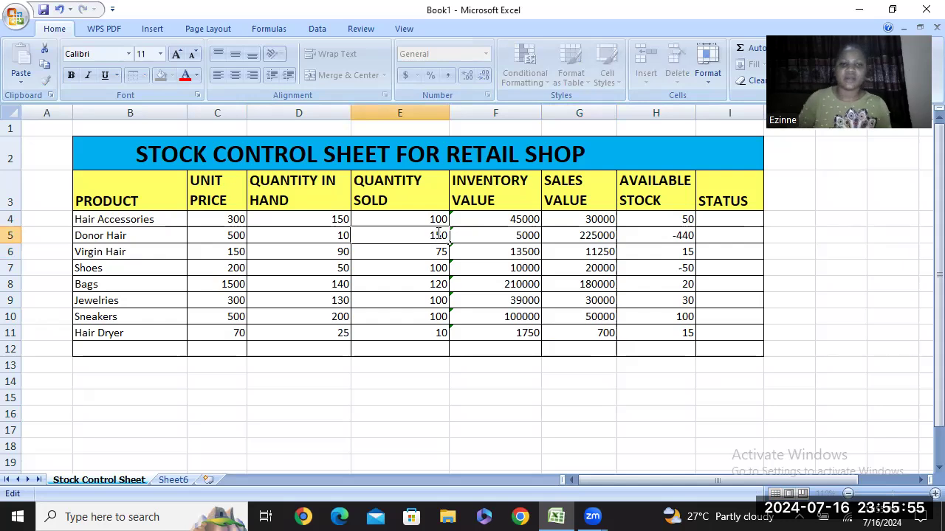
pyautogui.doubleClick(343, 236)
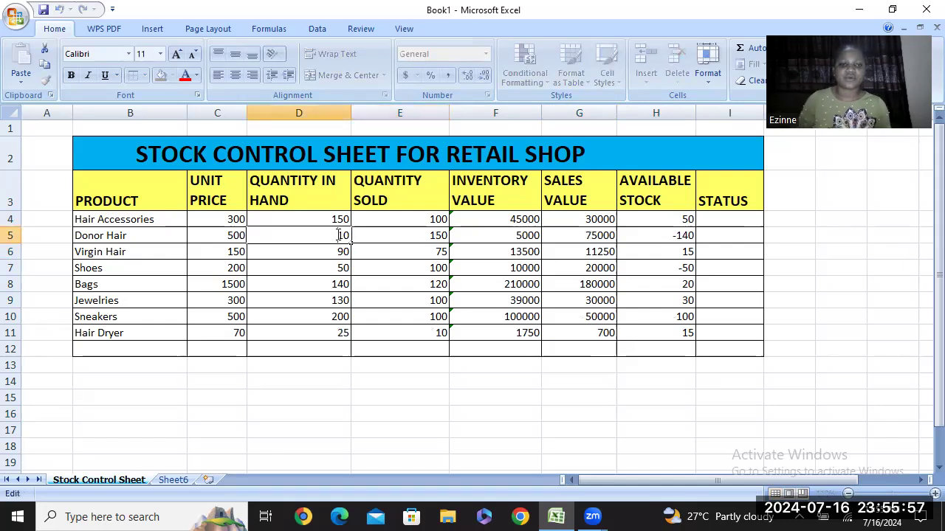
pyautogui.write('4')
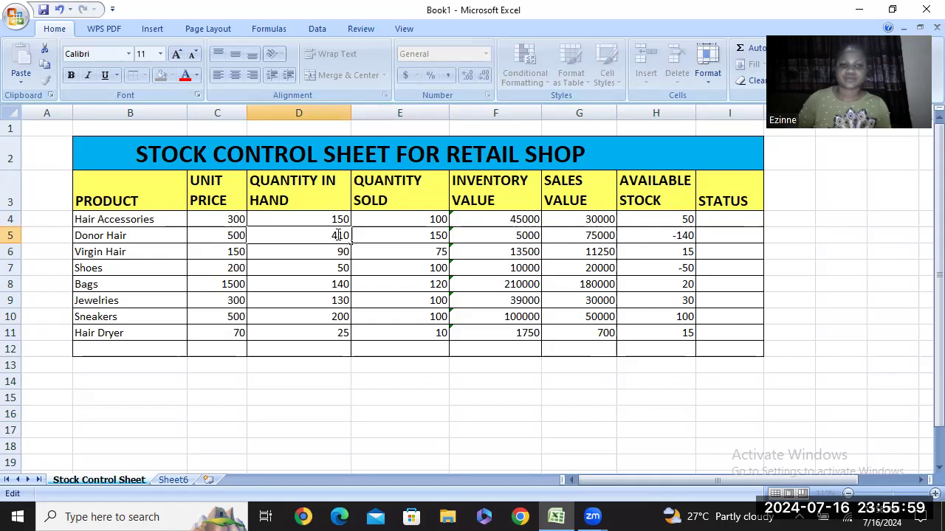
pyautogui.click(659, 333)
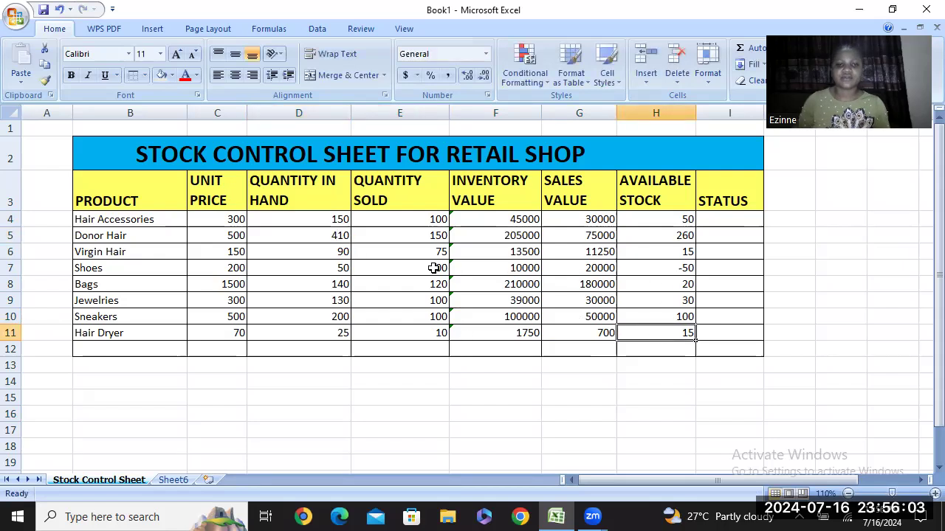
# Step: Set the Shoes quantity in hand in D7 to 150 and the quantity sold in E7 to 40
pyautogui.doubleClick(338, 268)
pyautogui.write('1')
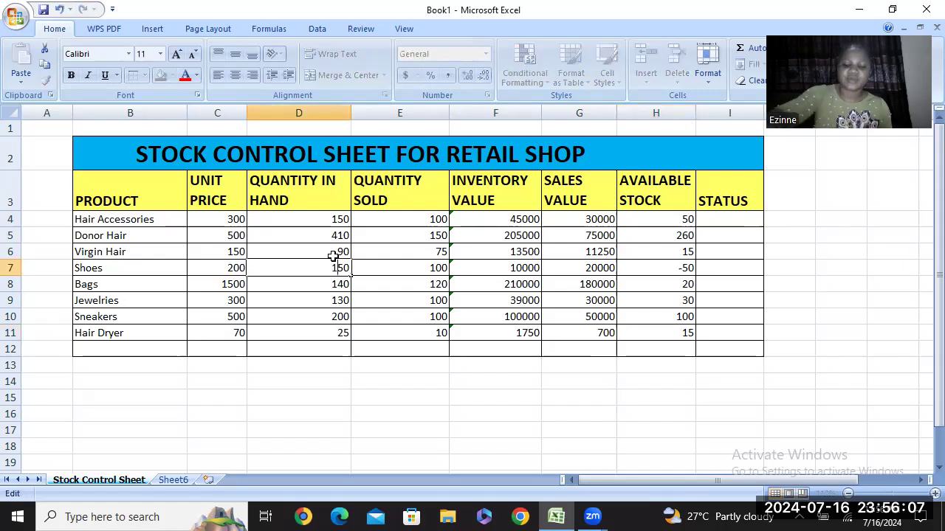
pyautogui.doubleClick(440, 268)
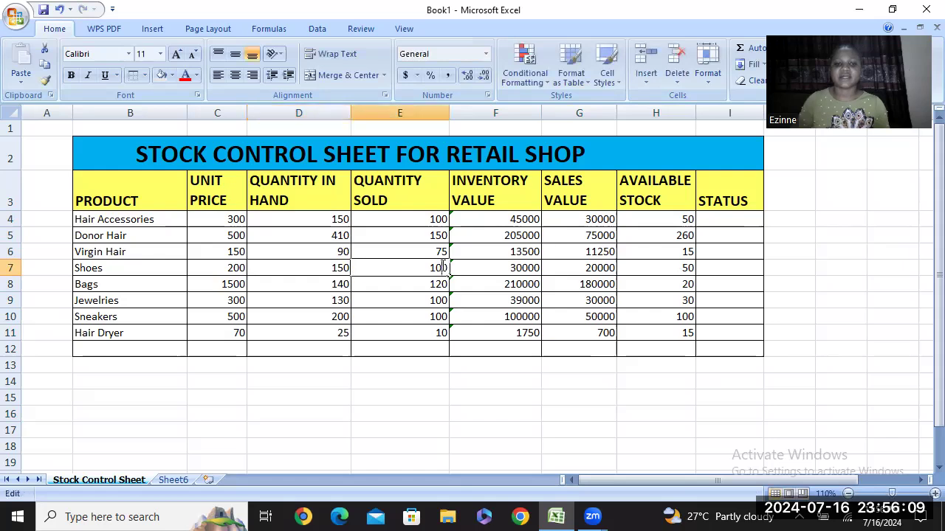
pyautogui.press('BackSpace')
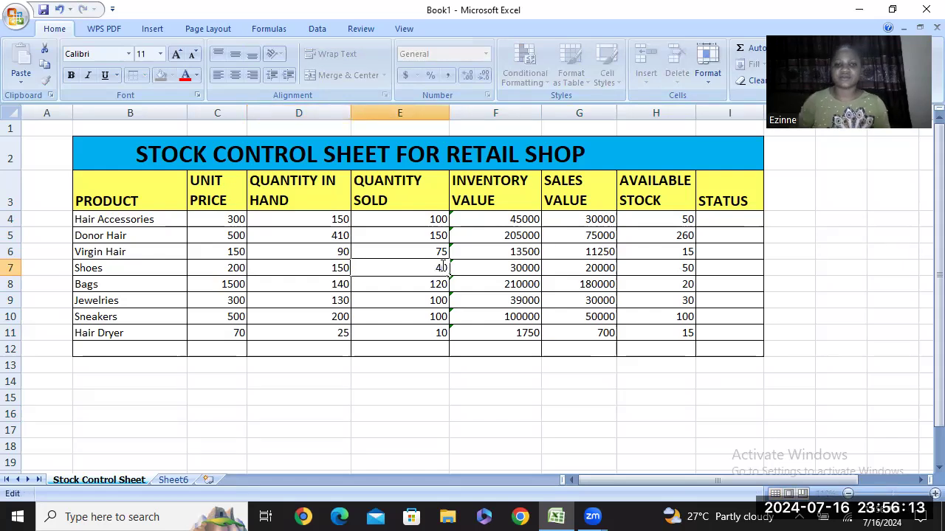
pyautogui.click(788, 319)
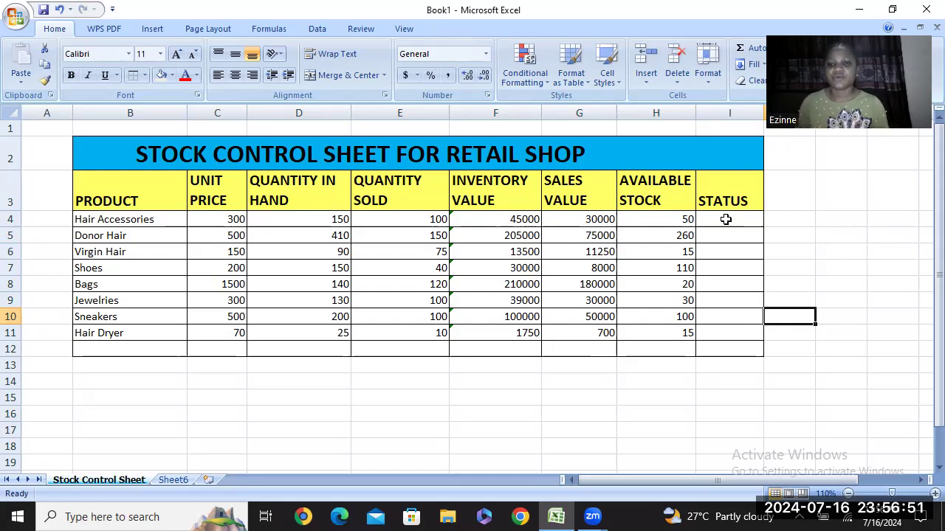
# Step: Enter the status formula =IF(H4<=30,"Reorder","Available") in I4 for Hair Accessories
pyautogui.click(726, 219)
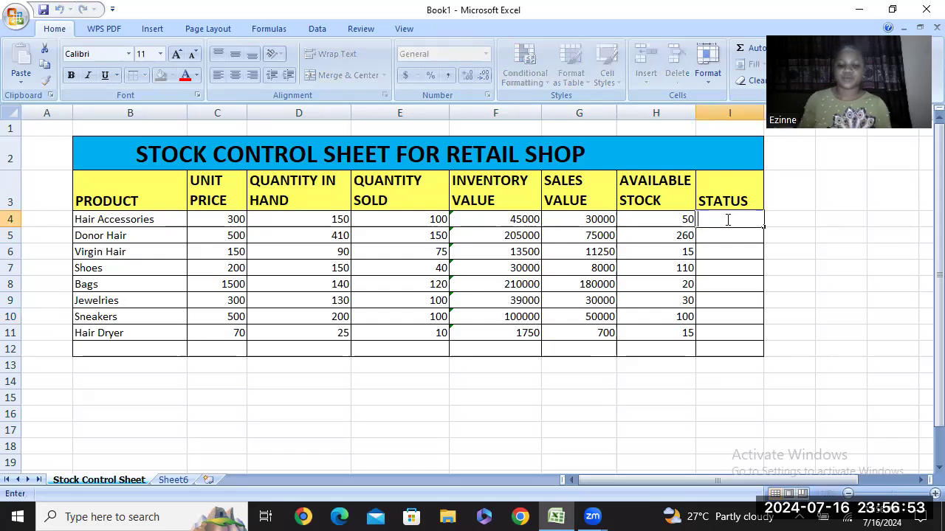
pyautogui.write('IF')
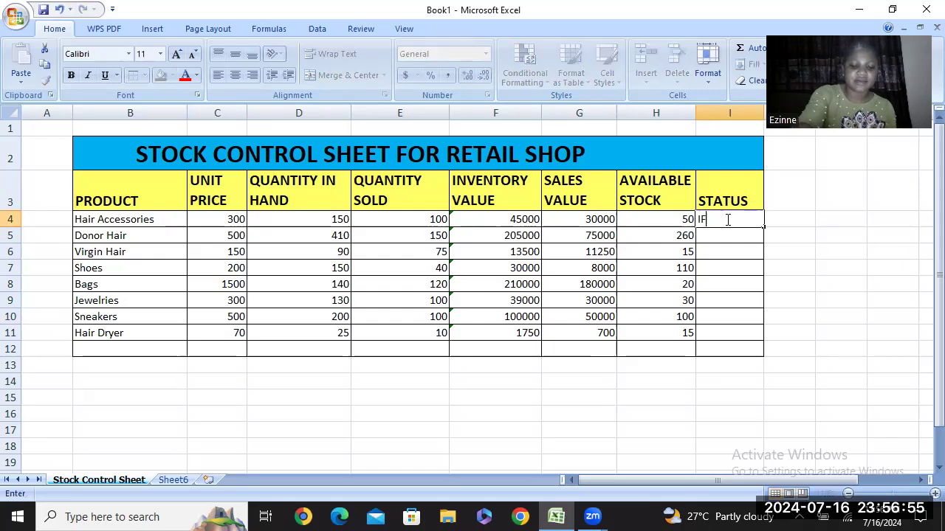
pyautogui.press('BackSpace')
pyautogui.press('BackSpace')
pyautogui.write('=IF')
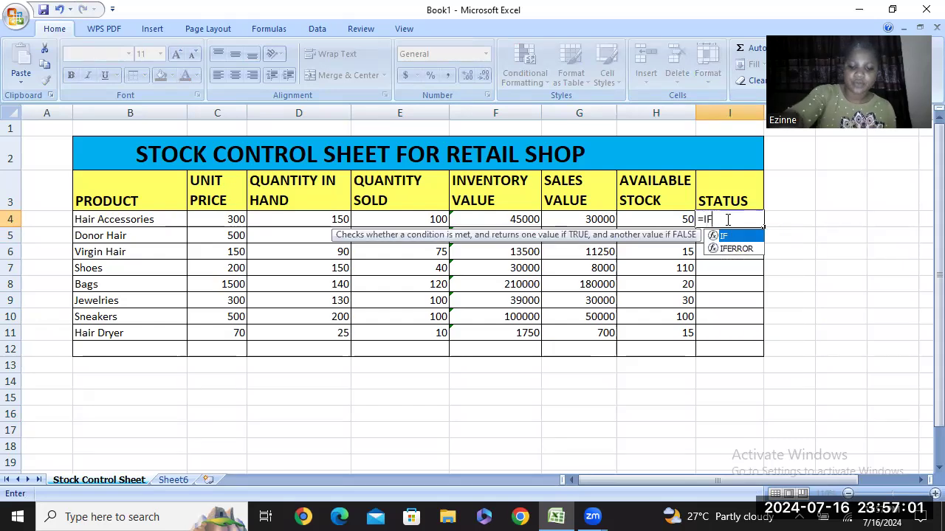
pyautogui.write('(')
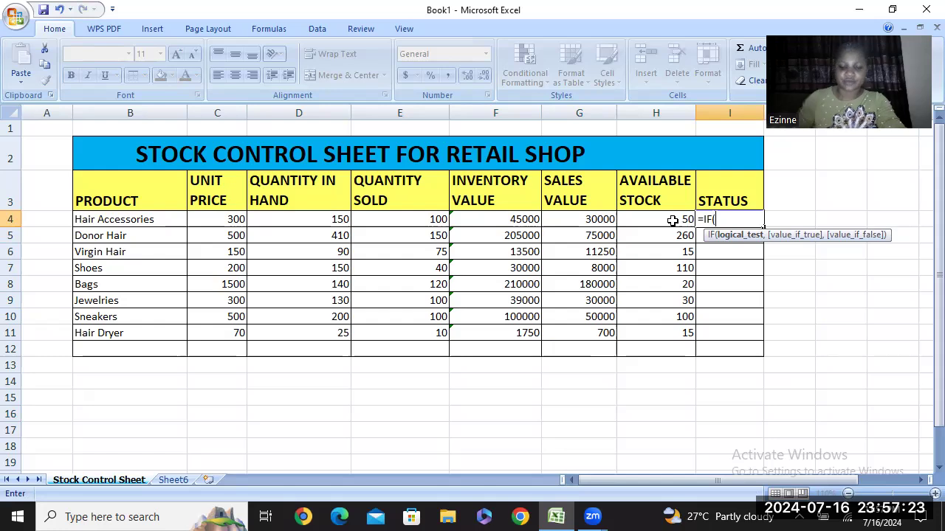
pyautogui.write('H4')
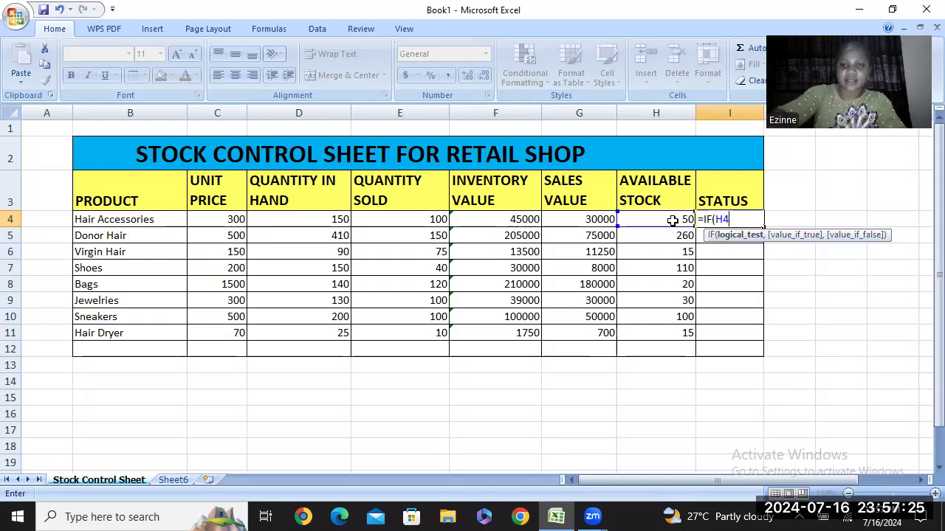
pyautogui.write('<=')
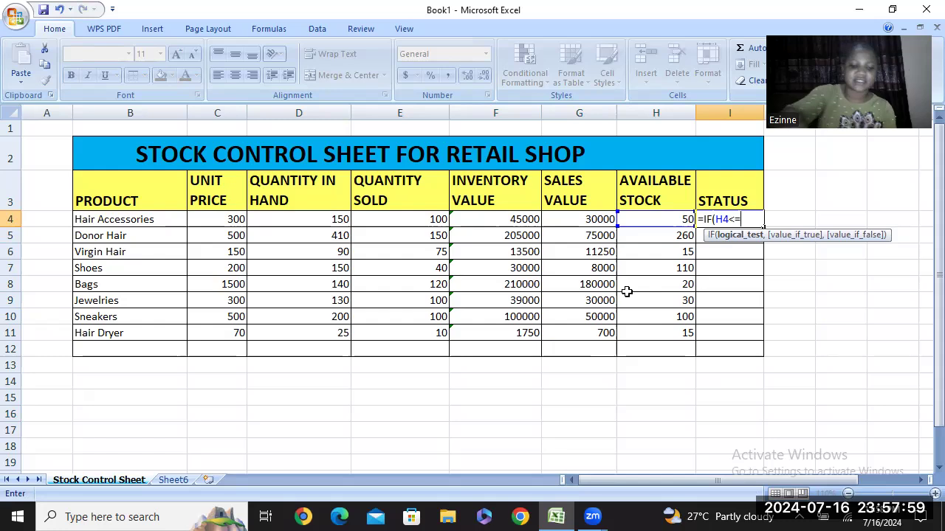
pyautogui.write('30')
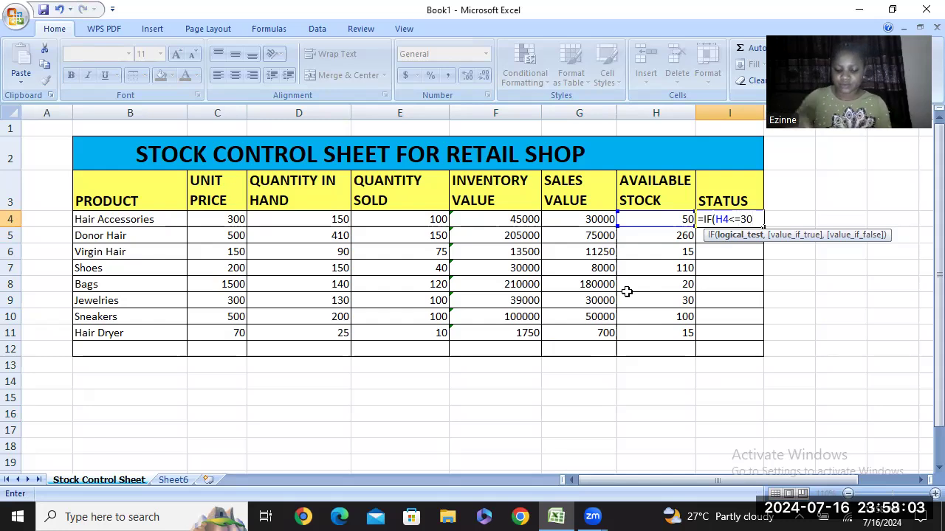
pyautogui.write(',')
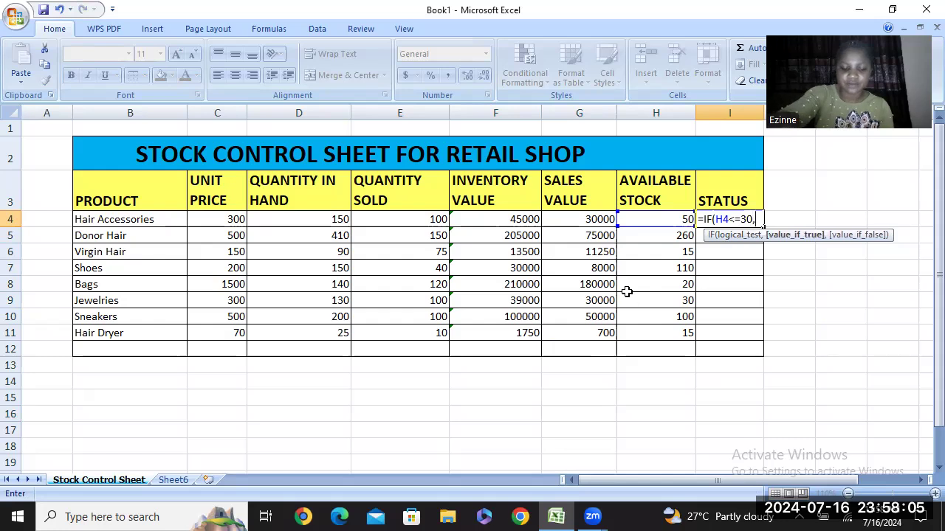
pyautogui.write('"Reorder')
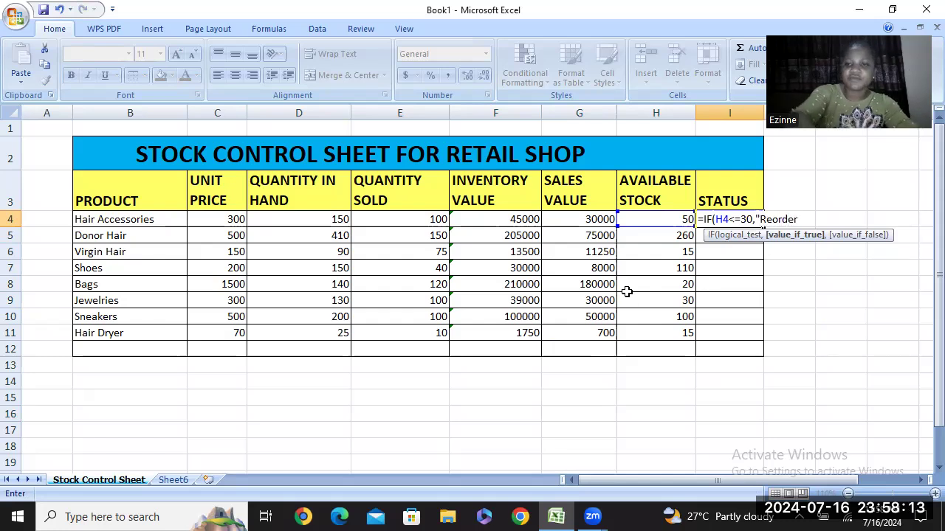
pyautogui.write('"')
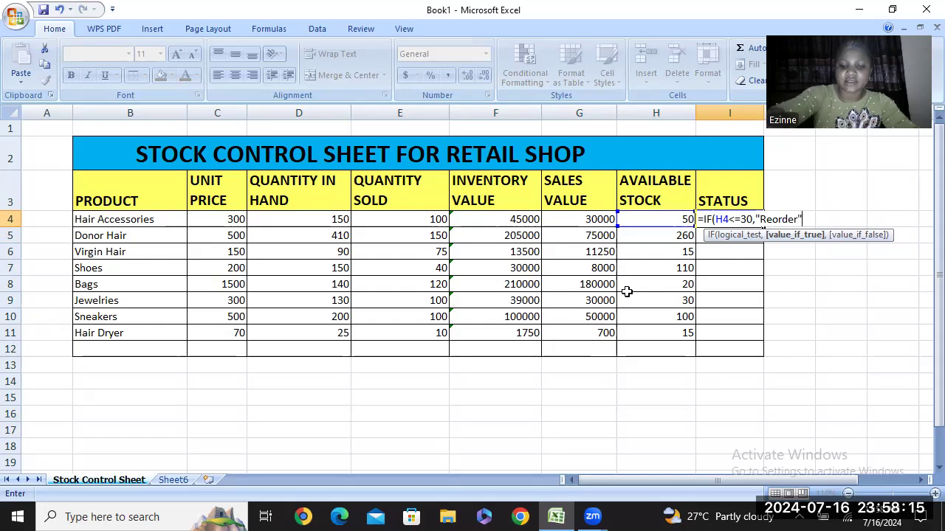
pyautogui.write(',')
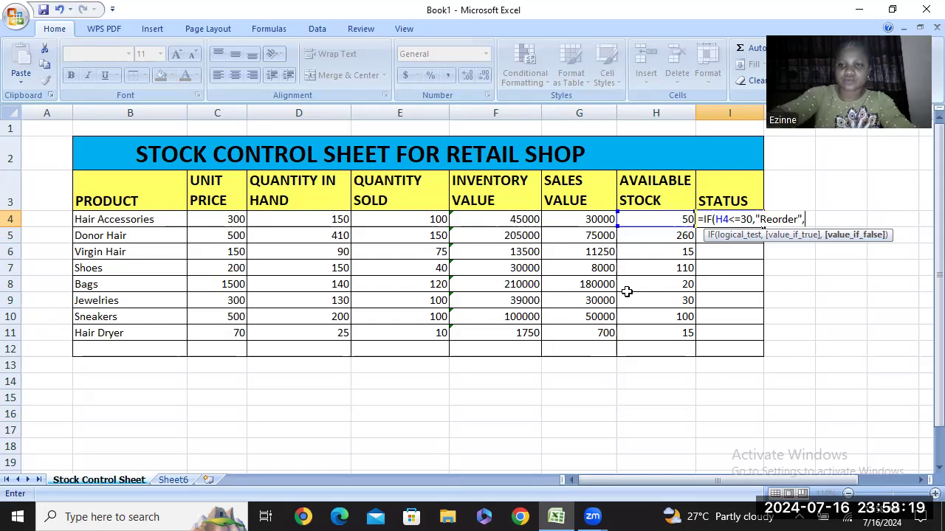
pyautogui.write('","Avail')
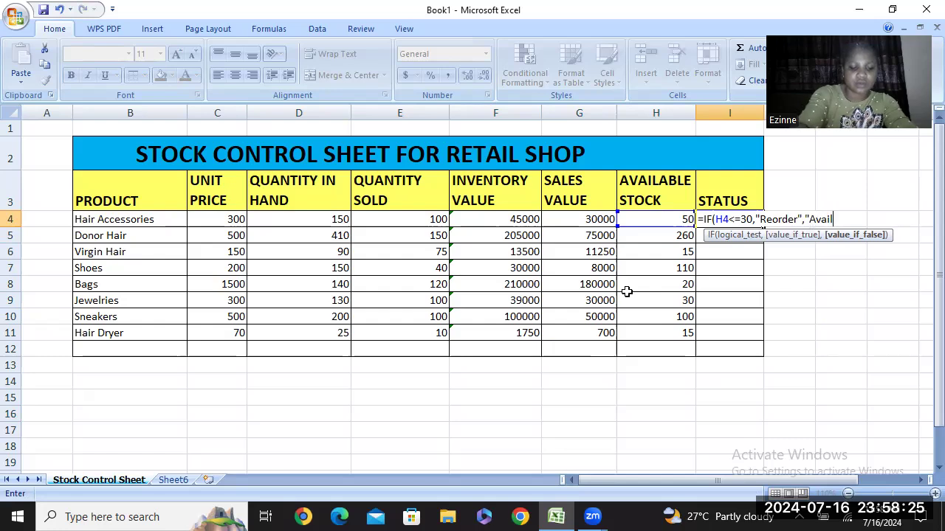
pyautogui.write('able')
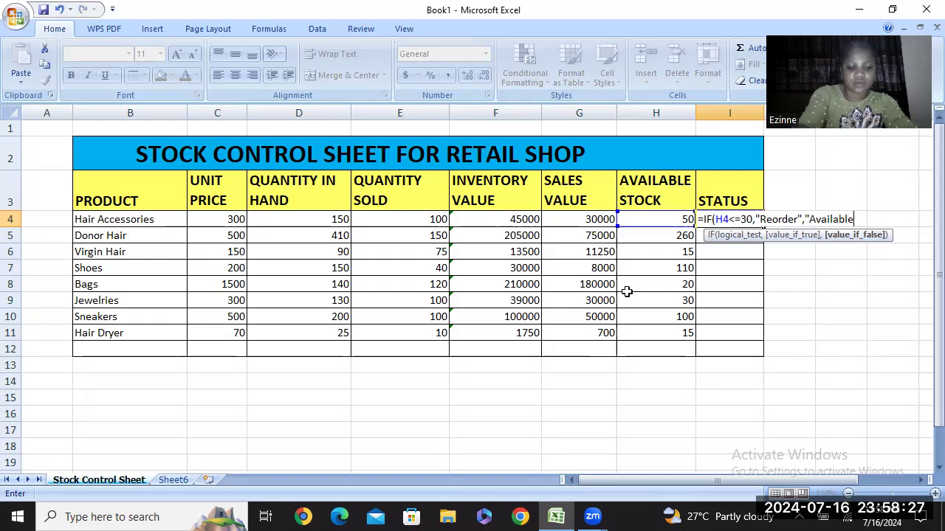
pyautogui.write('"')
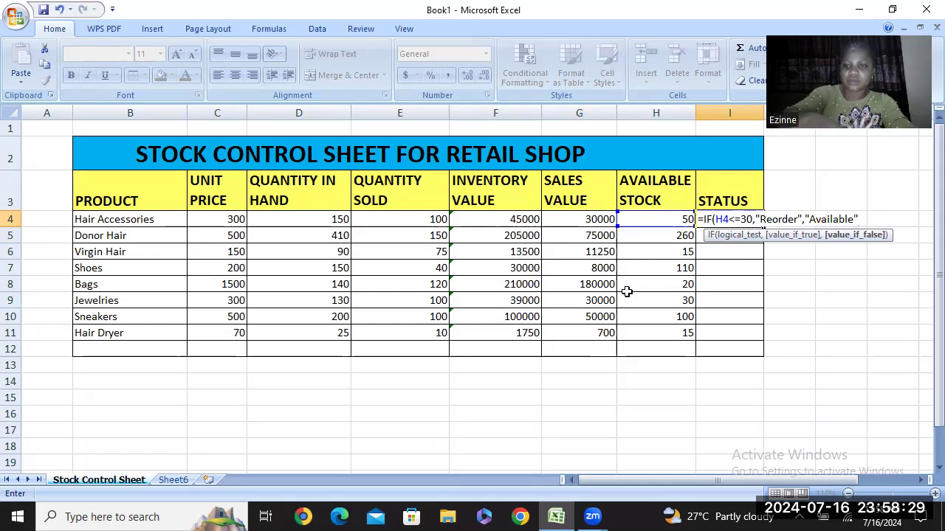
pyautogui.write(')')
pyautogui.press('Escape')
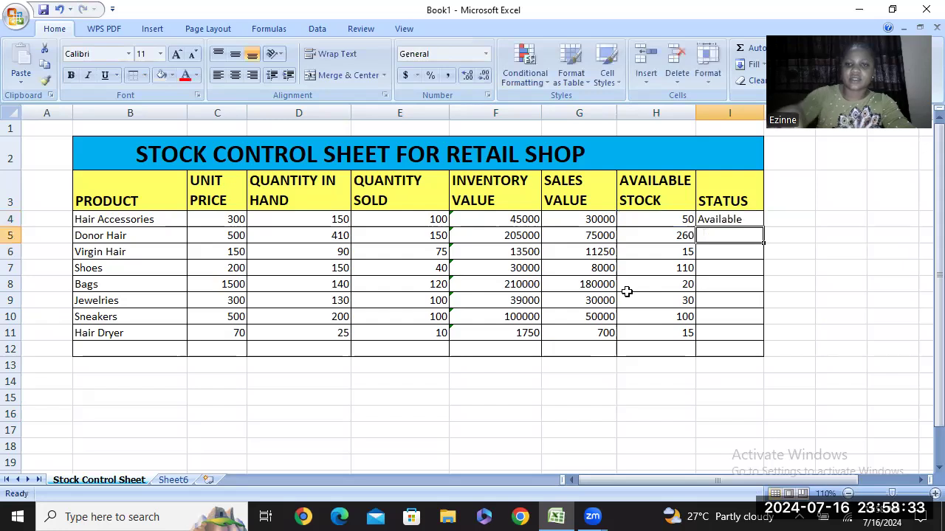
# Step: Copy the status formula from I4 down through I11 and check the statuses against the available stock
pyautogui.click(733, 221)
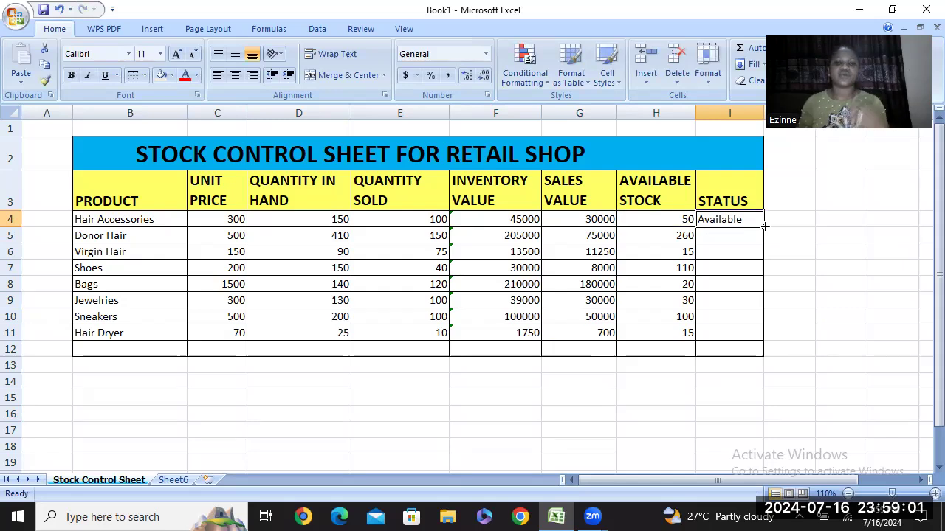
pyautogui.moveTo(765, 227); pyautogui.dragTo(750, 336)
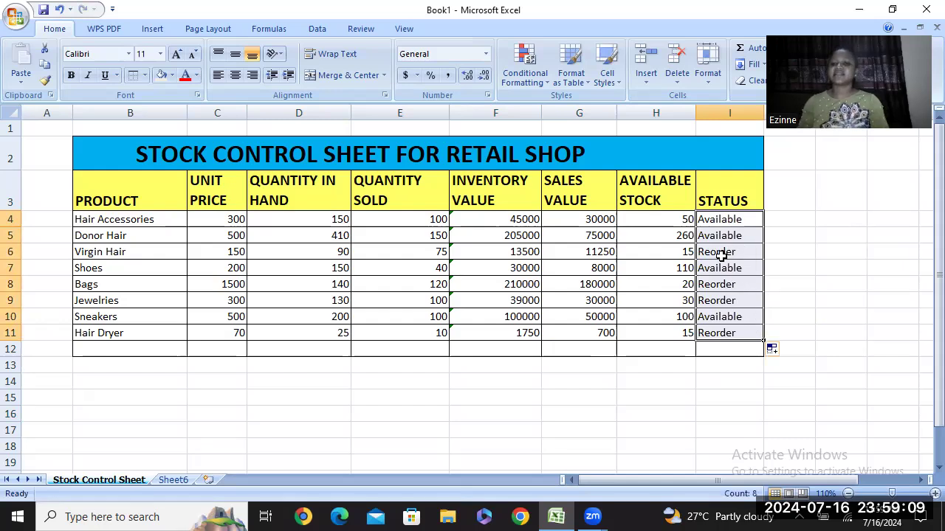
pyautogui.click(671, 253)
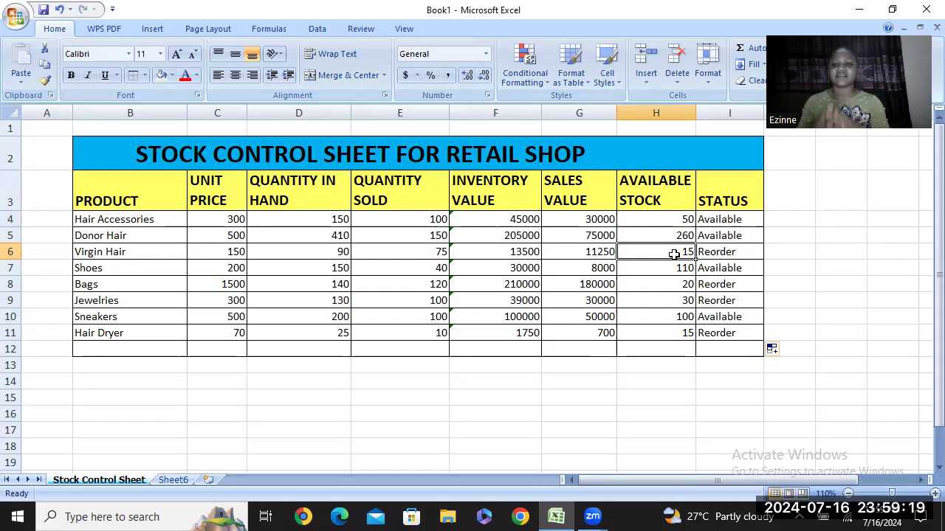
pyautogui.click(665, 288)
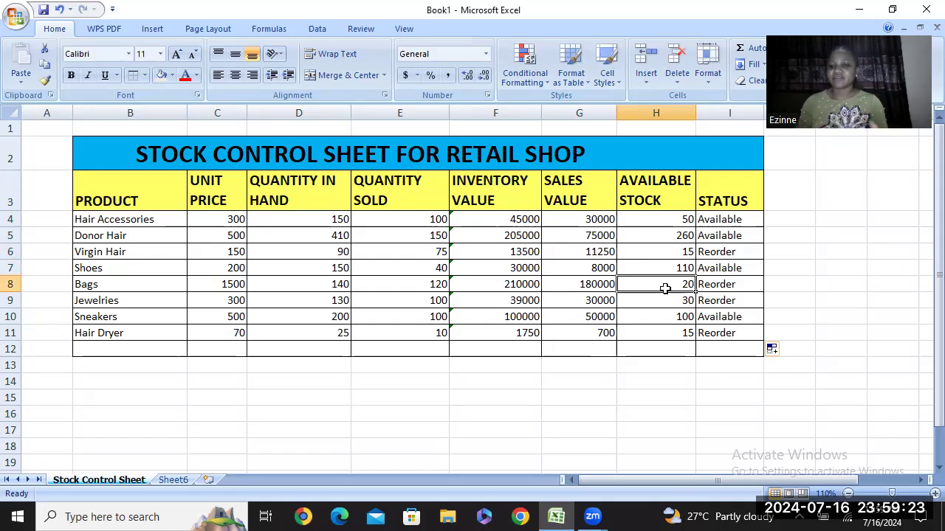
pyautogui.click(687, 302)
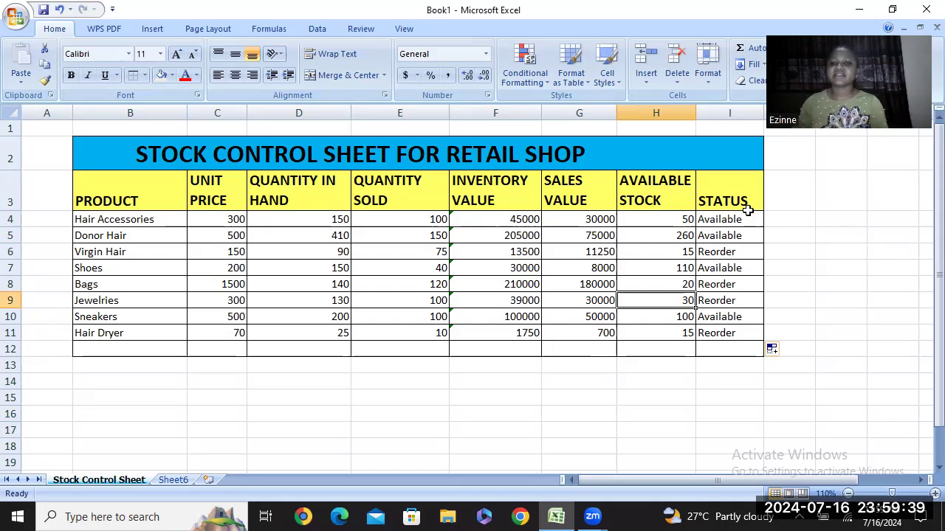
pyautogui.click(737, 300)
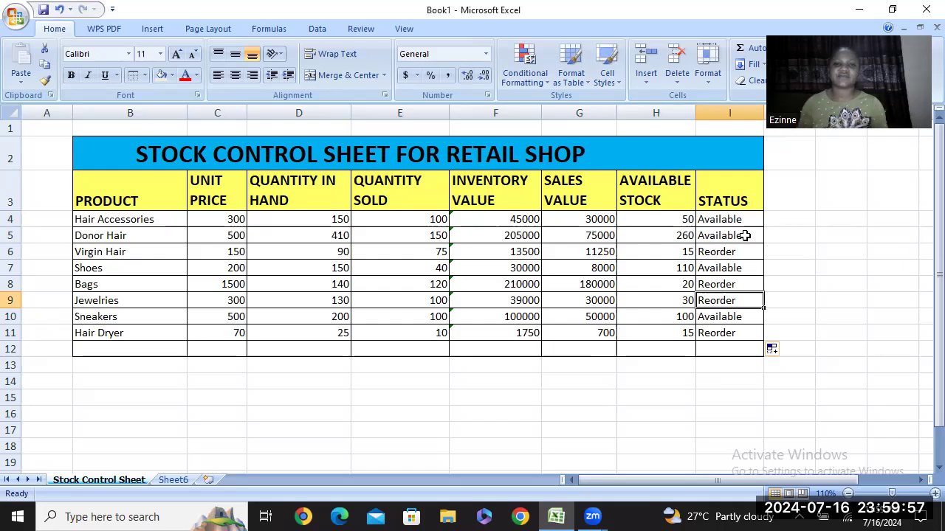
# Step: Create a conditional formatting rule on the Status column for cells with specific text containing "Reorder"
pyautogui.click(731, 116)
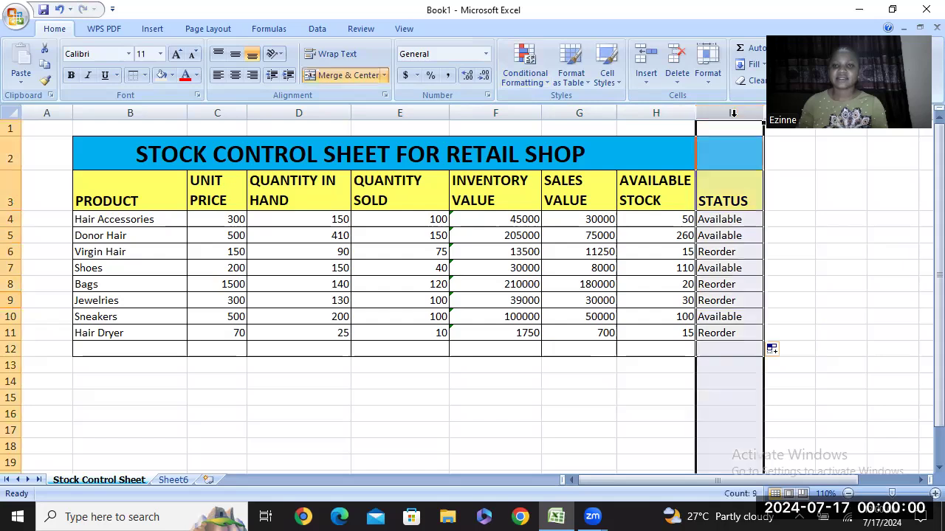
pyautogui.click(544, 81)
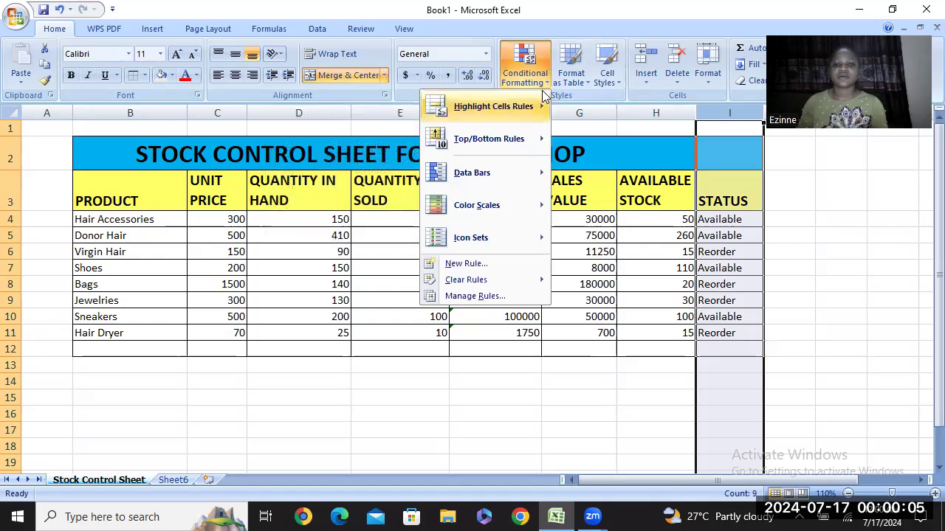
pyautogui.moveTo(545, 96)
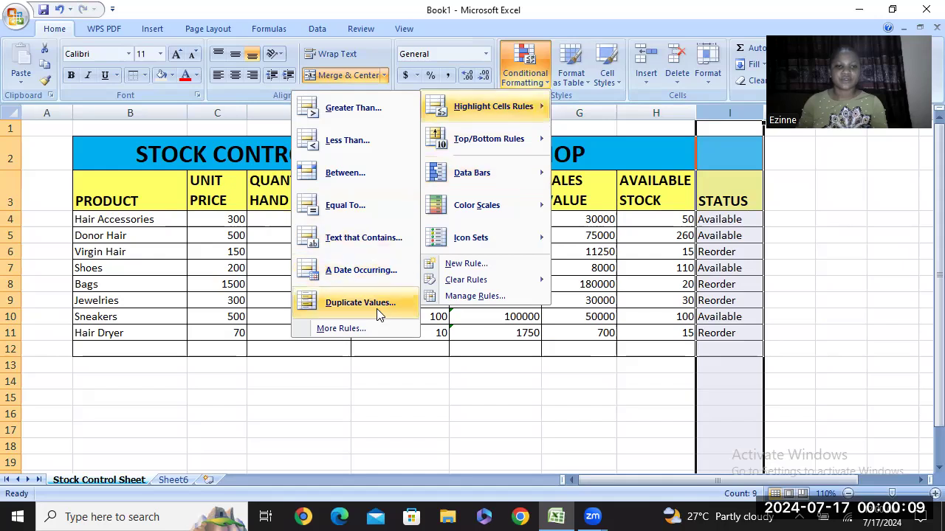
pyautogui.click(362, 329)
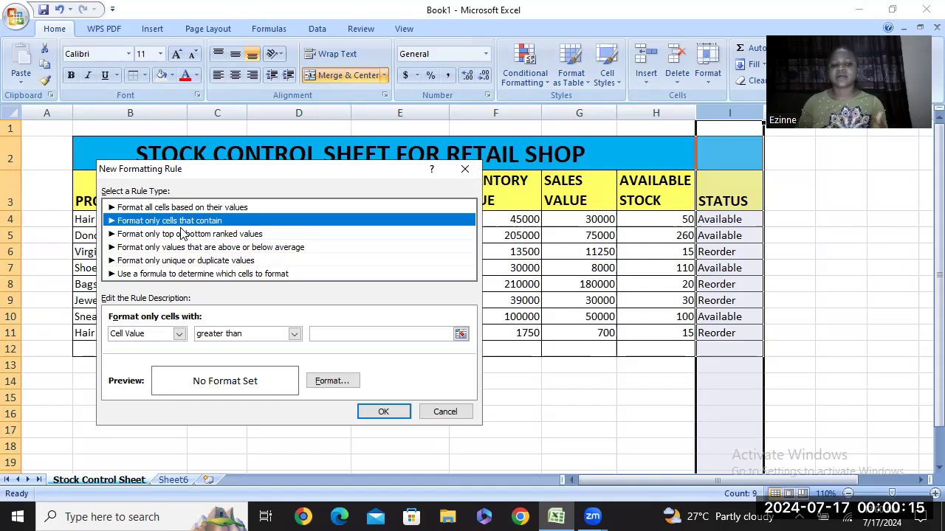
pyautogui.click(180, 336)
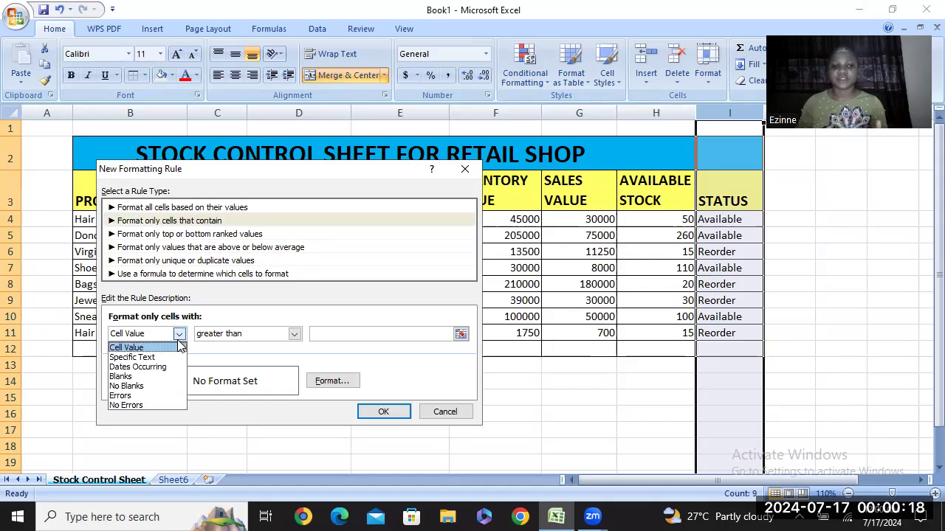
pyautogui.click(133, 357)
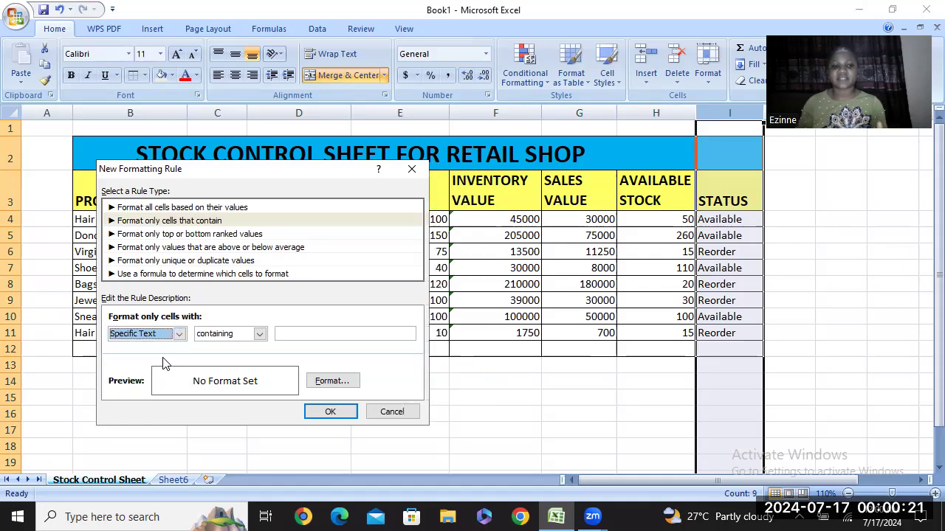
pyautogui.click(322, 335)
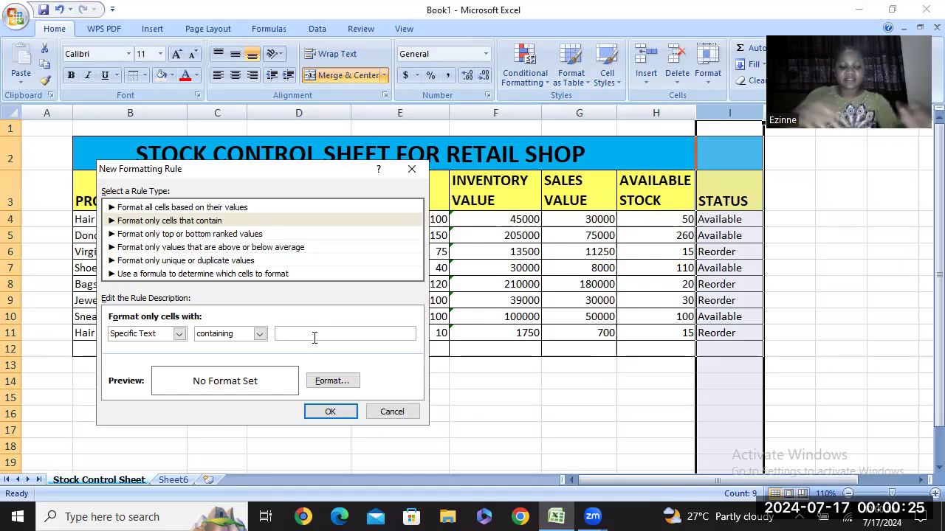
pyautogui.write('Re')
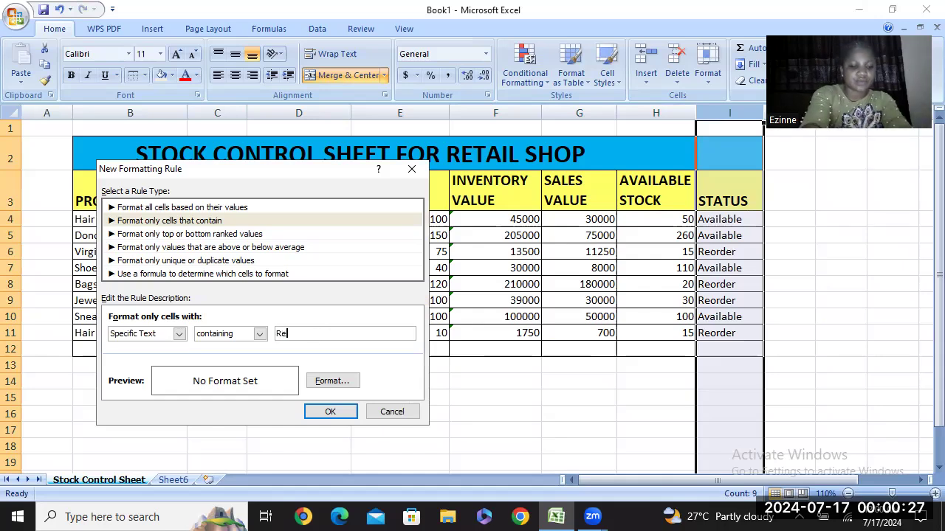
pyautogui.write('order')
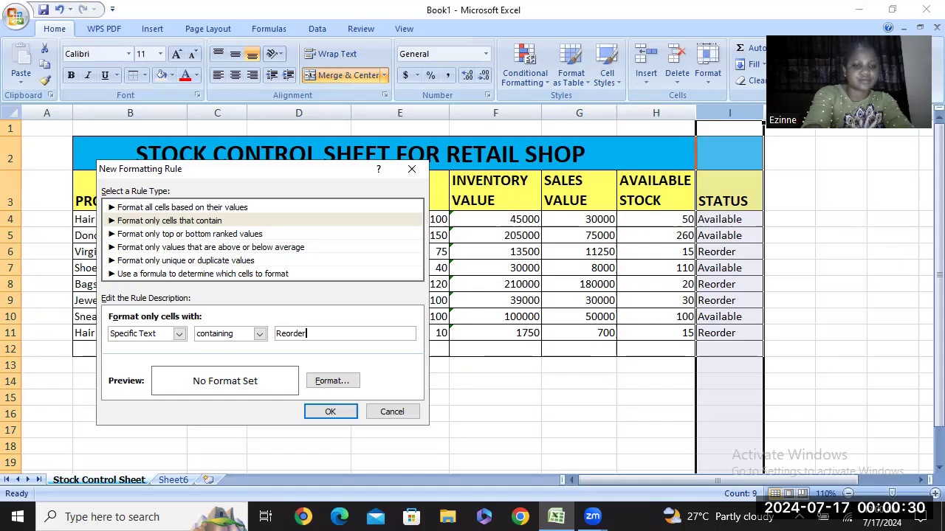
# Step: Set the Reorder rule's format to a bright red background fill
pyautogui.click(322, 379)
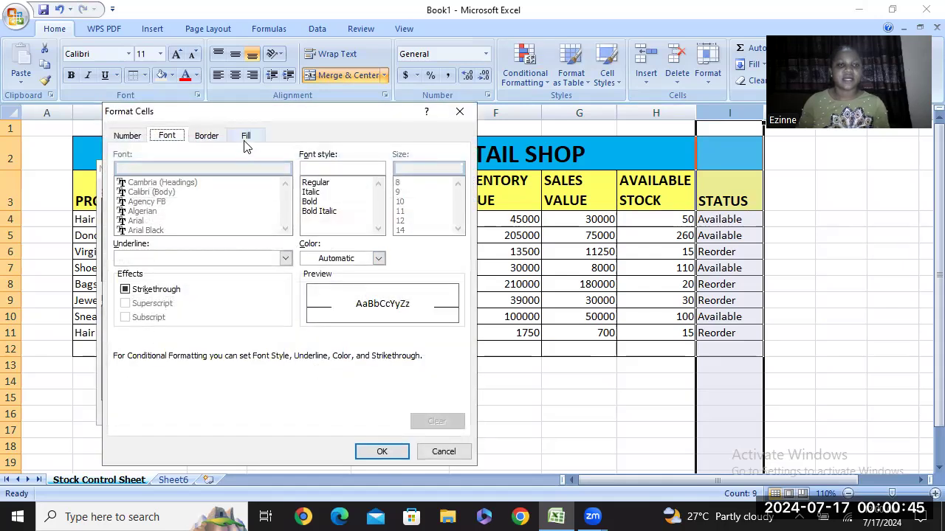
pyautogui.click(246, 139)
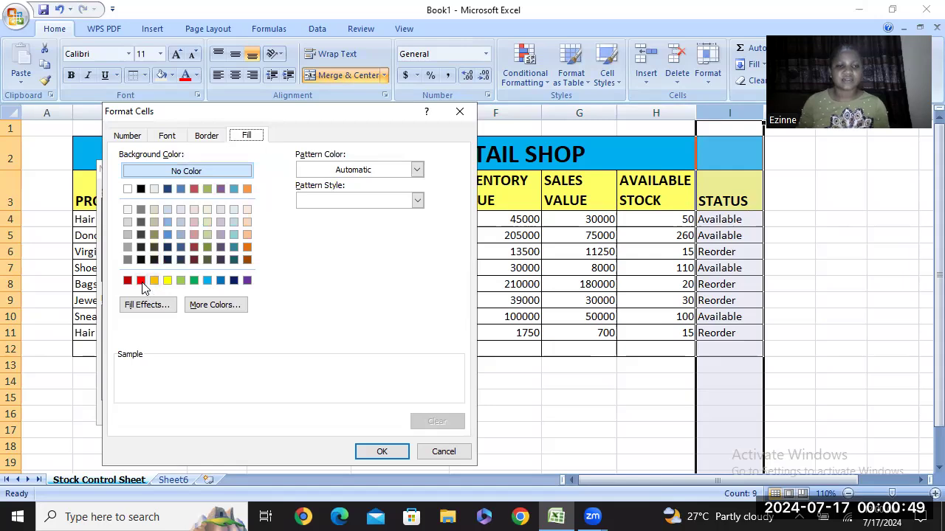
pyautogui.click(195, 248)
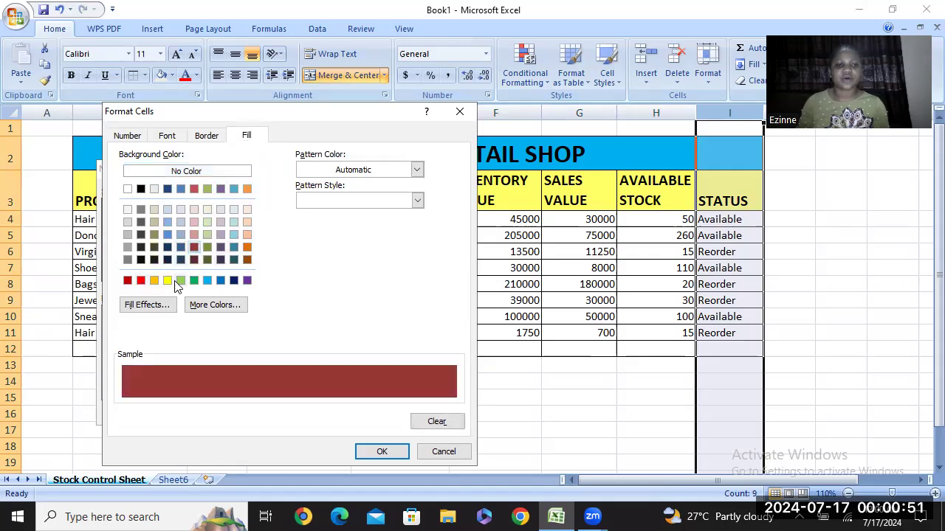
pyautogui.click(141, 283)
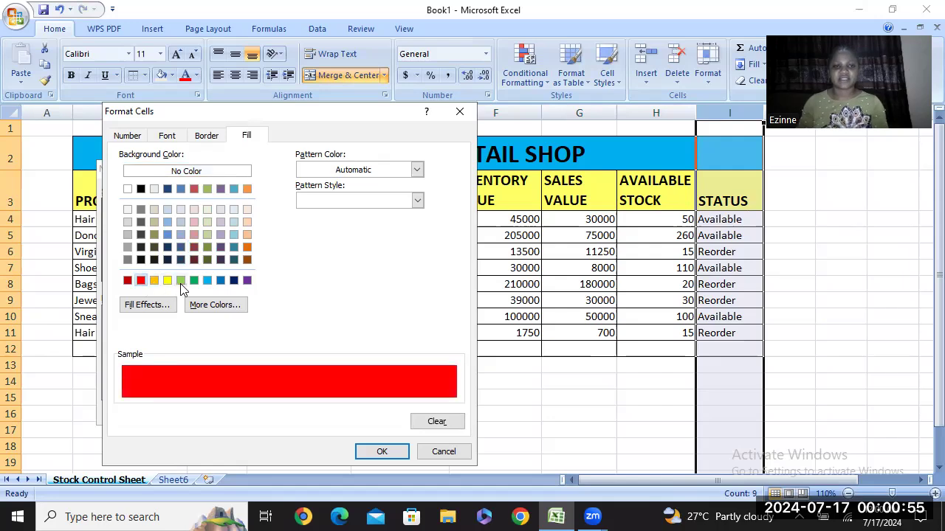
pyautogui.click(206, 140)
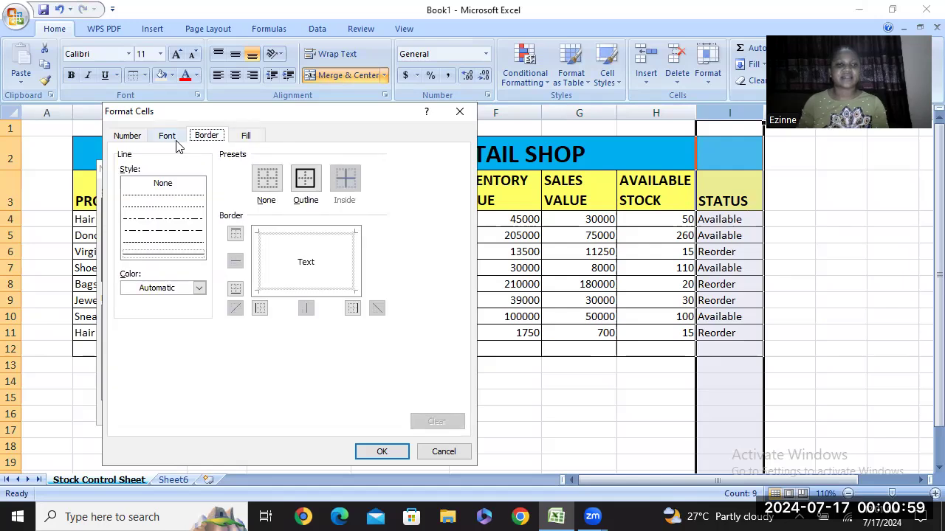
pyautogui.click(168, 141)
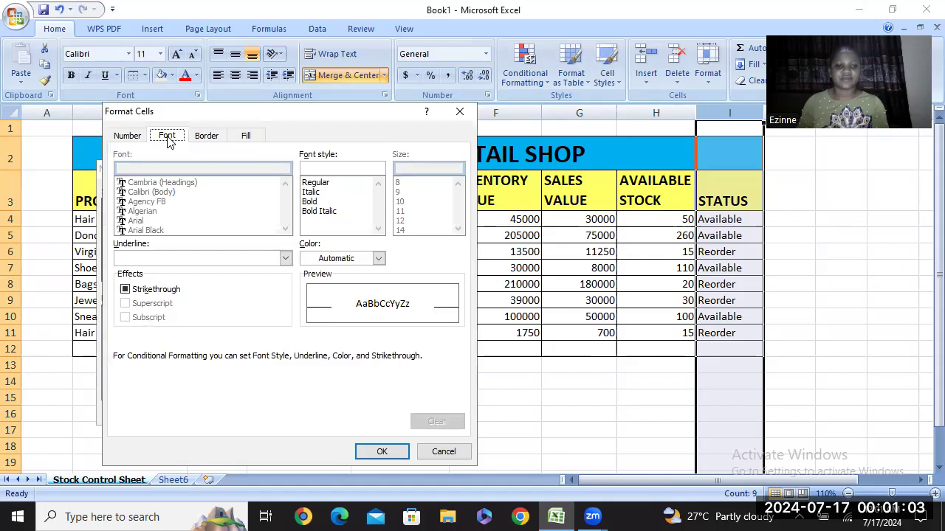
pyautogui.click(129, 139)
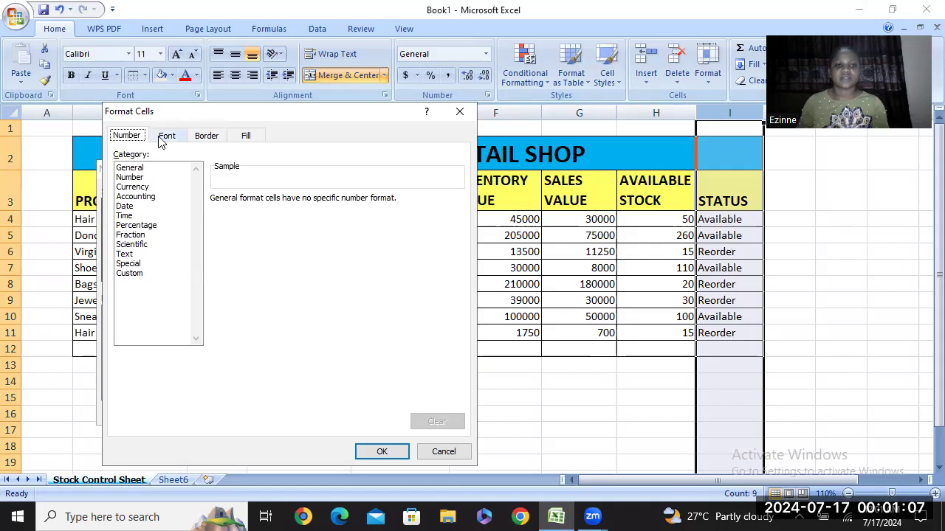
pyautogui.click(166, 137)
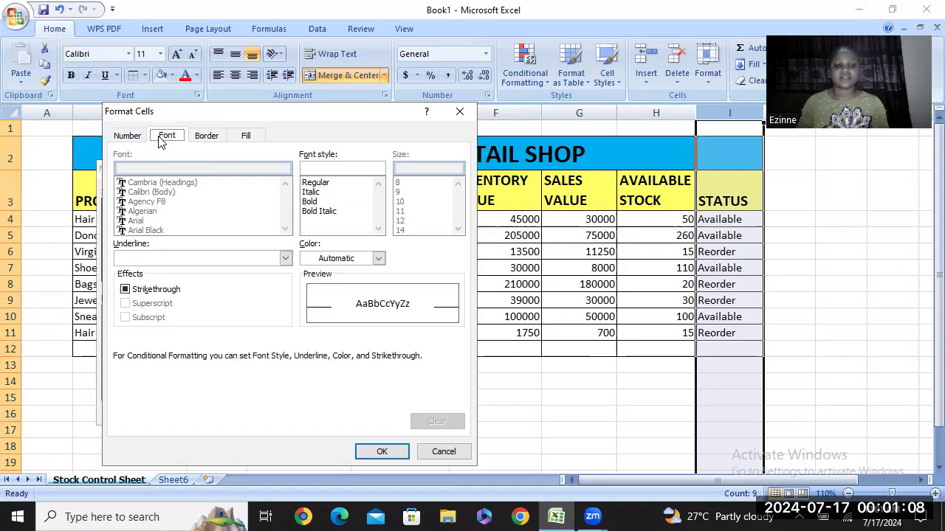
pyautogui.click(246, 136)
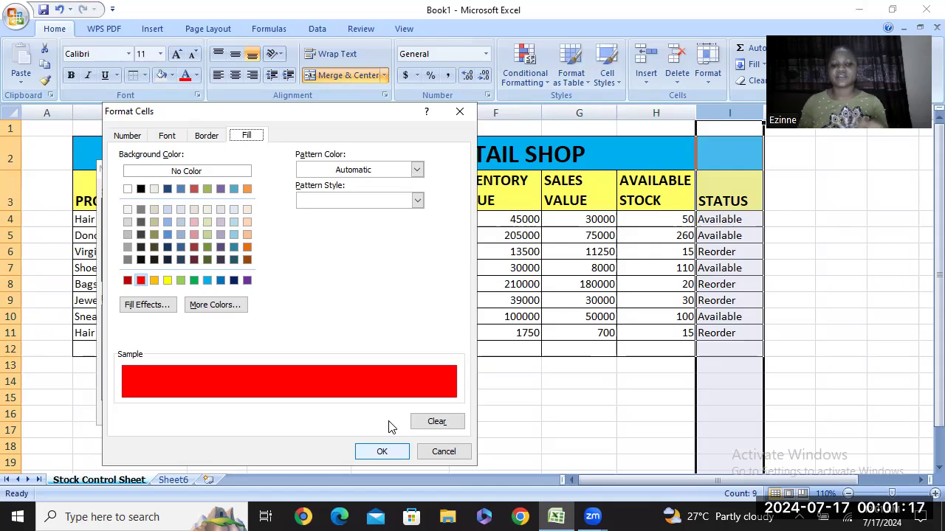
# Step: Accept the red fill format and apply the Reorder rule to the Status column
pyautogui.press('Return')
pyautogui.click(330, 412)
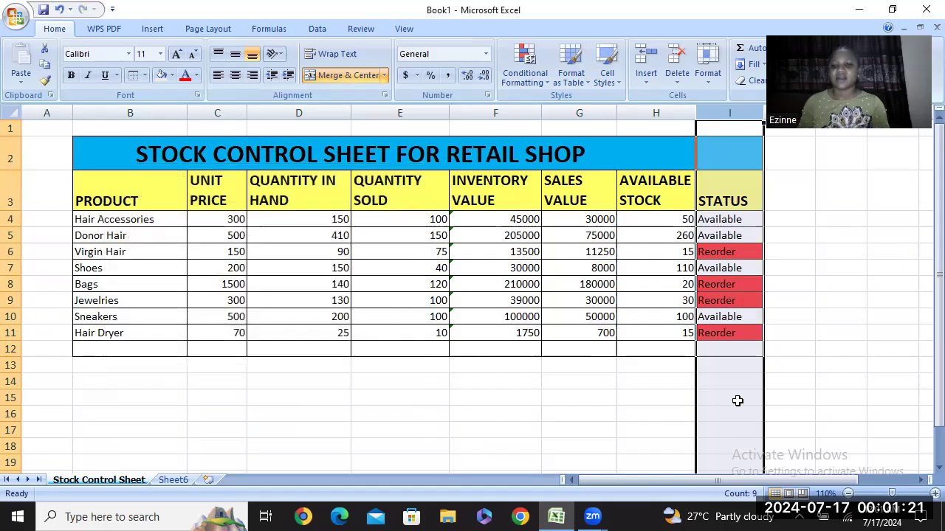
pyautogui.click(738, 401)
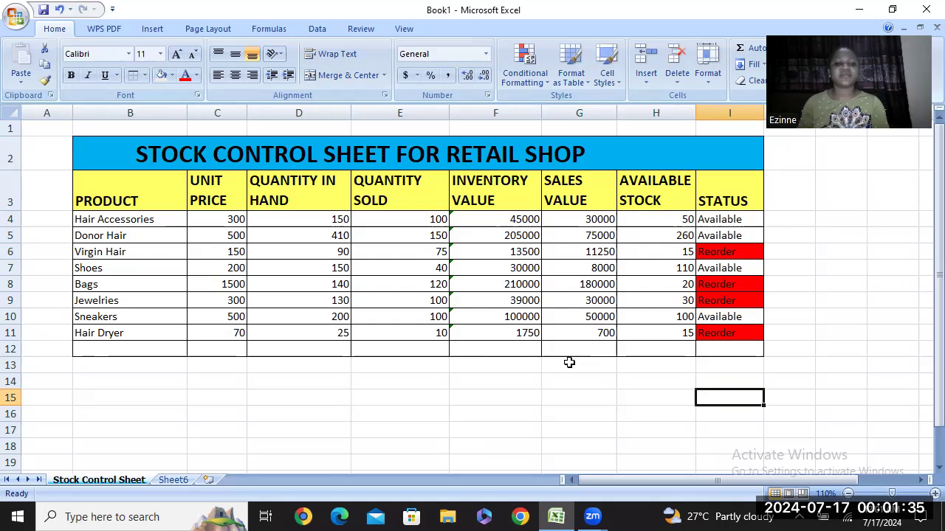
# Step: Add the product Jeans in B12 with a unit price of 500 in C12
pyautogui.click(109, 347)
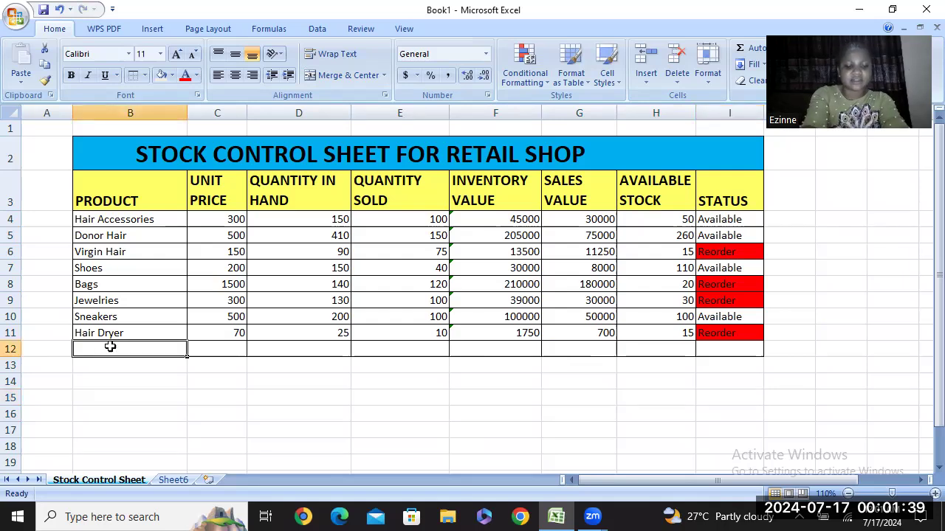
pyautogui.write('Je')
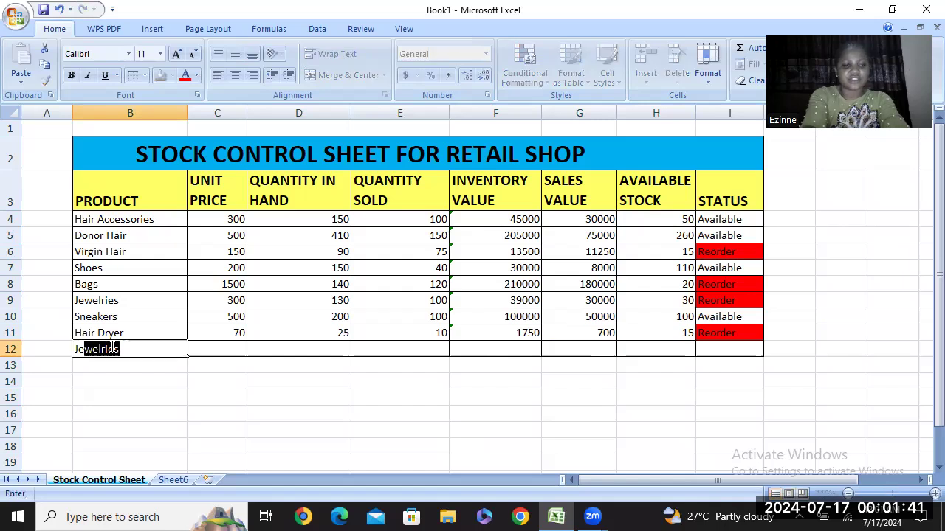
pyautogui.write('ans')
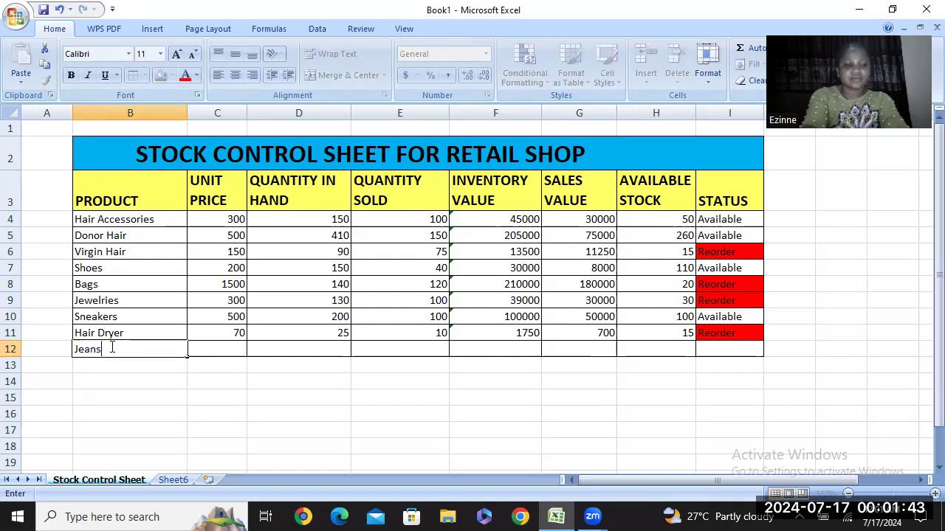
pyautogui.click(227, 350)
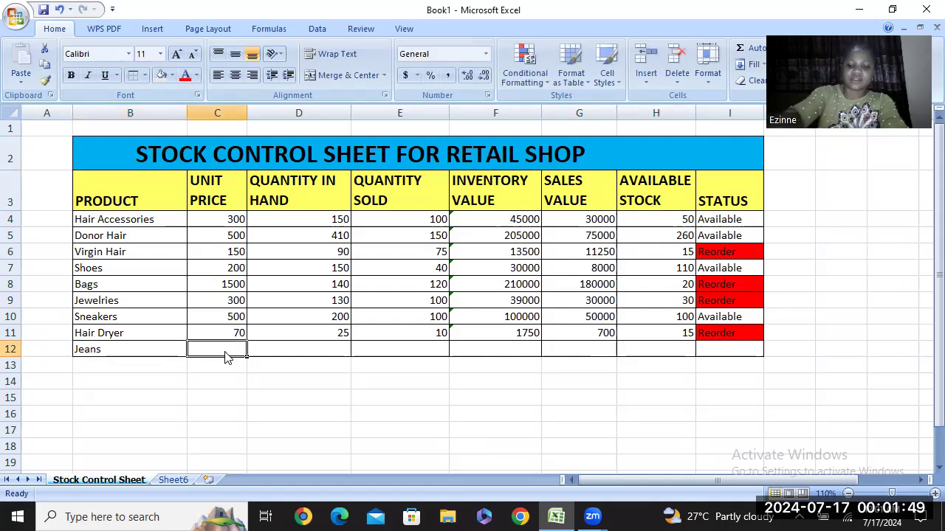
pyautogui.write('500')
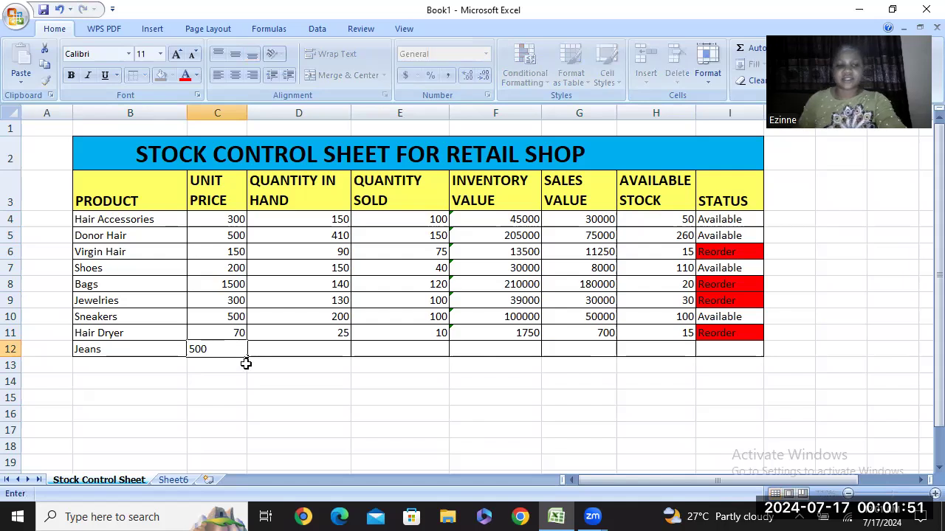
# Step: Enter the Jeans quantity in hand as 100 in D12 and the quantity sold as 80 in E12
pyautogui.click(329, 350)
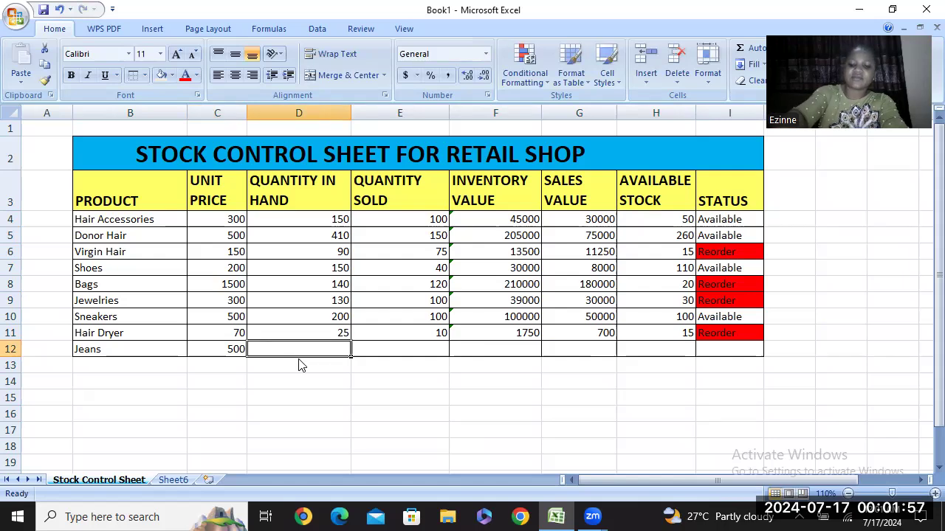
pyautogui.write('100')
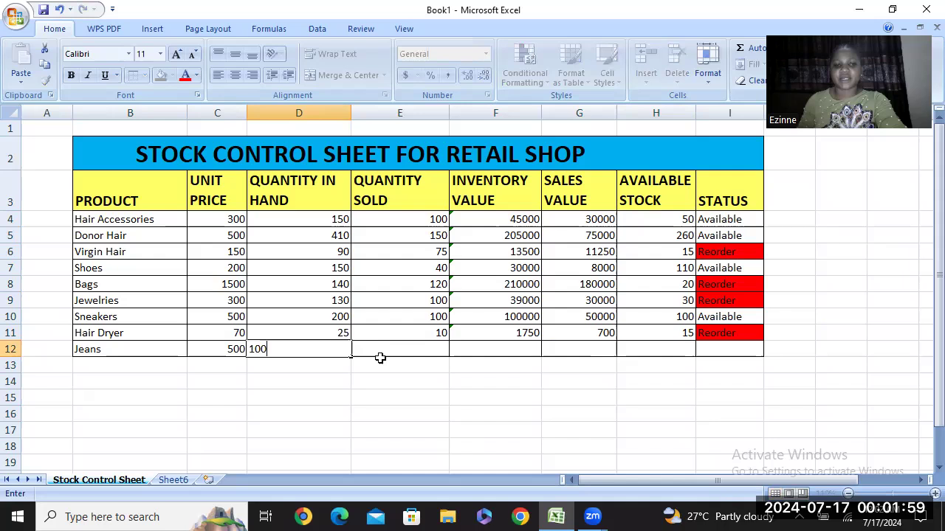
pyautogui.click(434, 350)
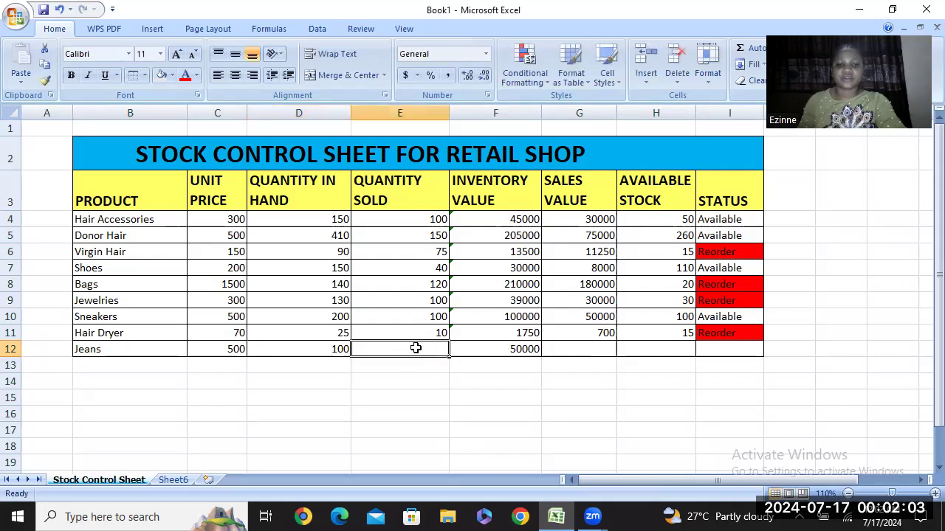
pyautogui.press('BackSpace')
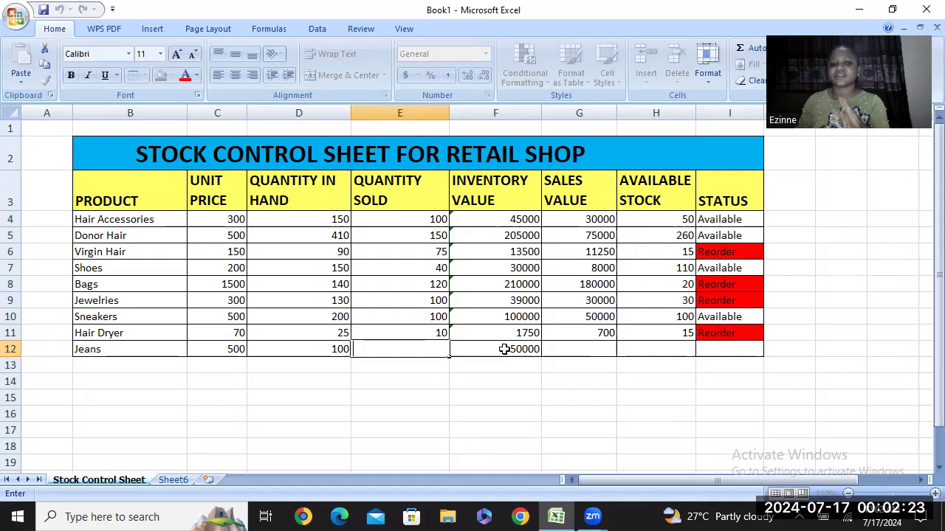
pyautogui.click(409, 349)
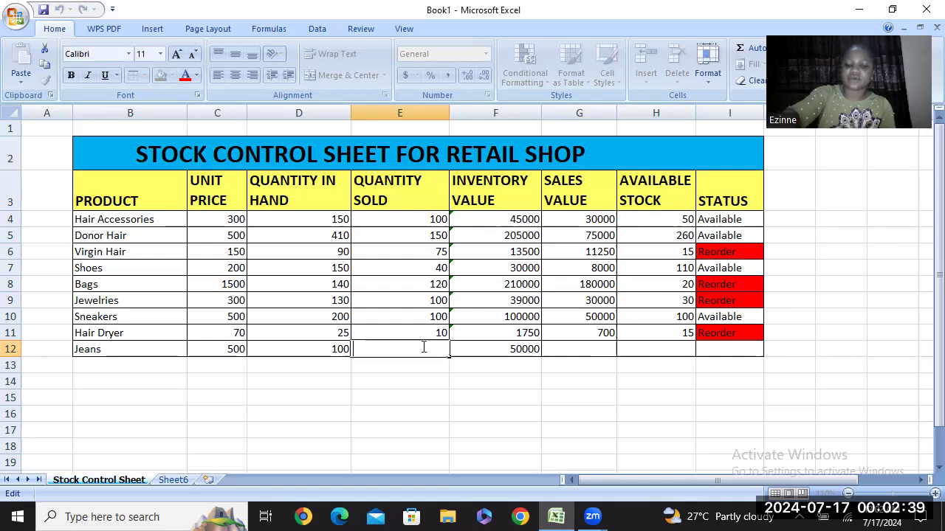
pyautogui.write('80')
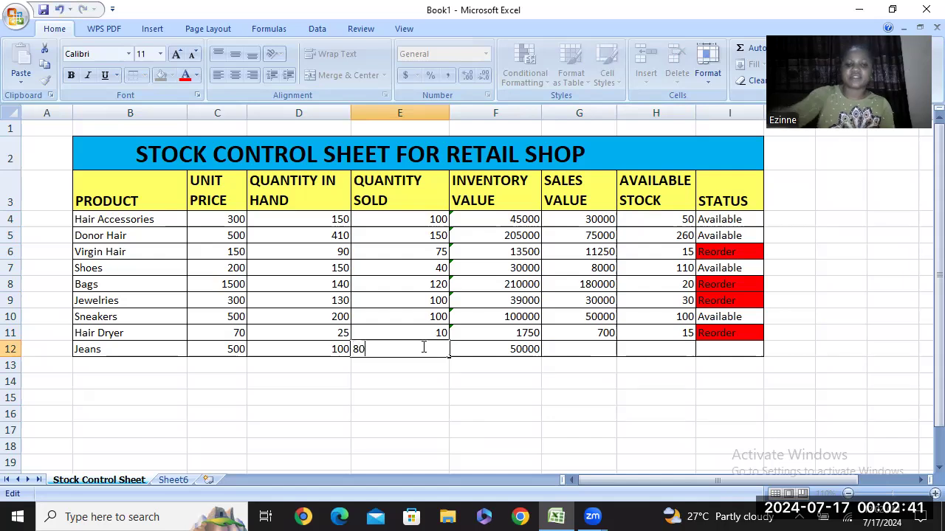
pyautogui.click(597, 349)
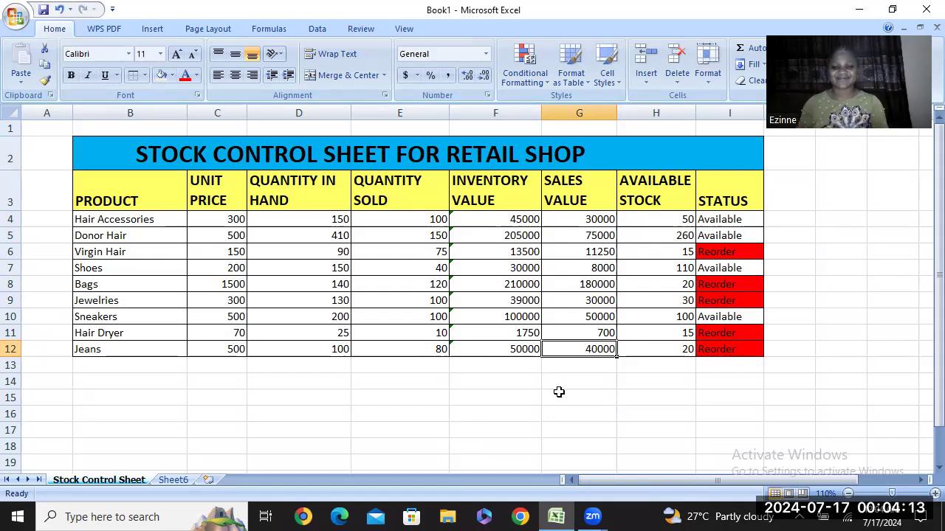
pyautogui.scroll(-2, 559, 392)
pyautogui.scroll(2, 739, 408)
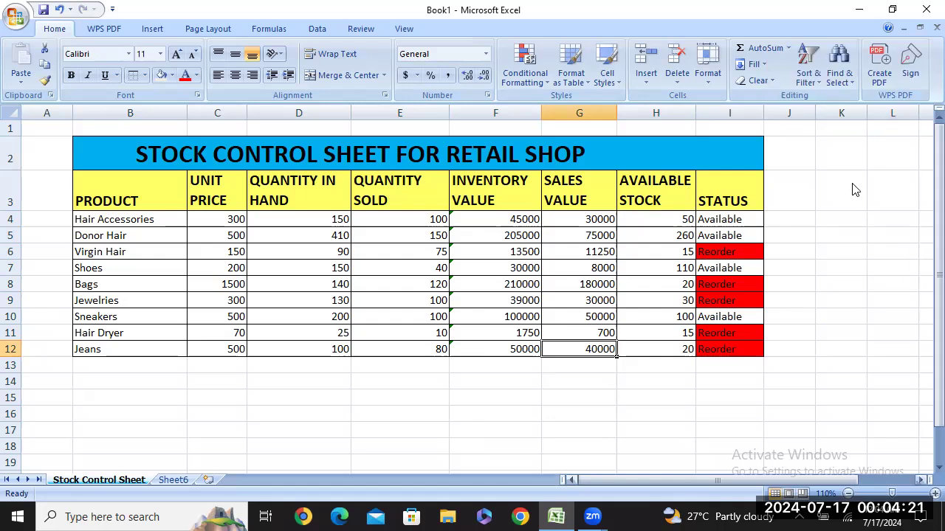
pyautogui.press('Down')
pyautogui.press('Down')
pyautogui.press('Down')
pyautogui.press('Down')
pyautogui.press('Down')
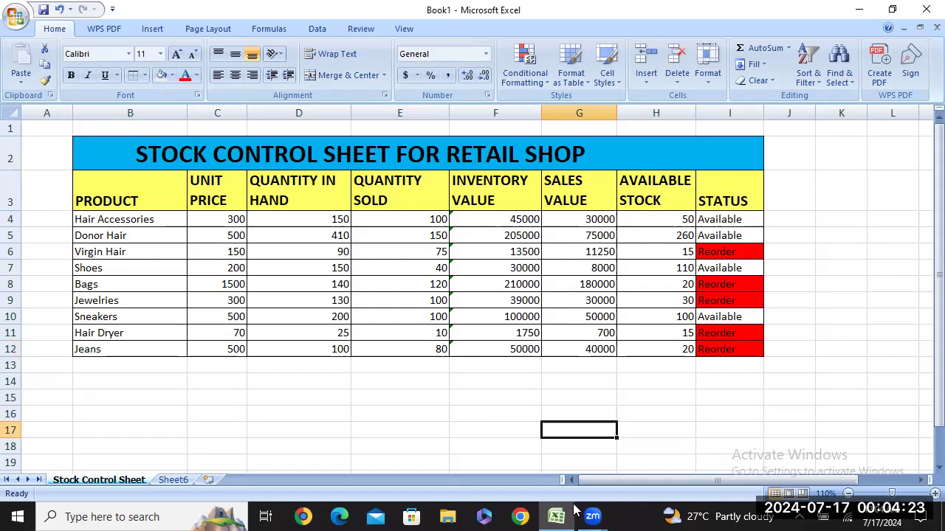
# Step: Switch to the Zoom Meeting window
pyautogui.click(593, 516)
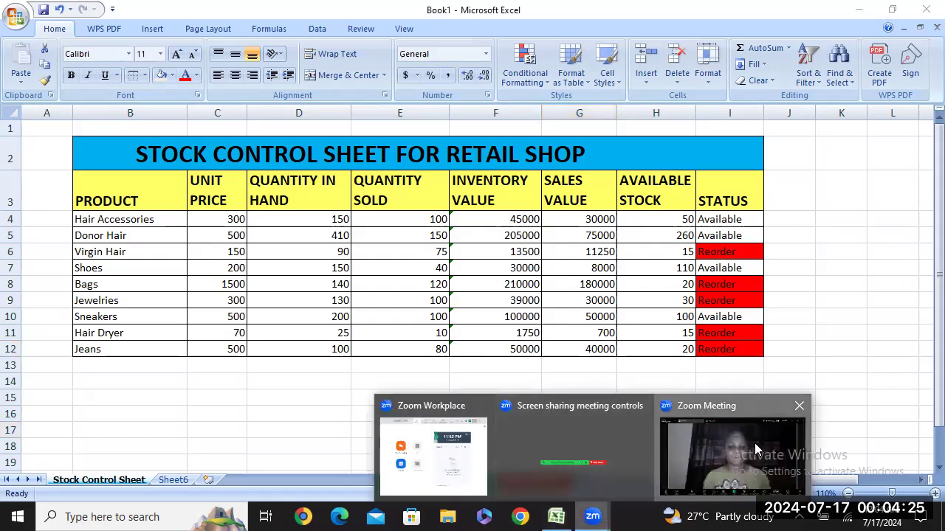
pyautogui.click(755, 448)
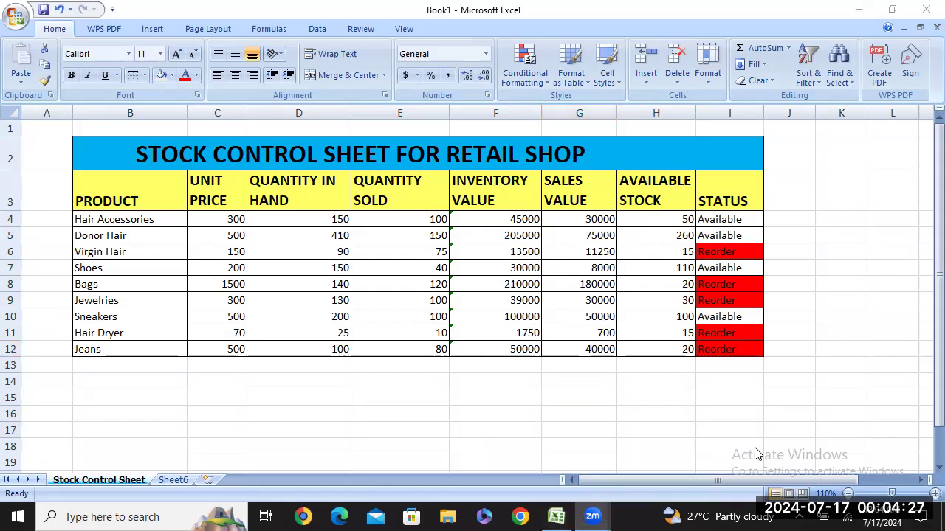